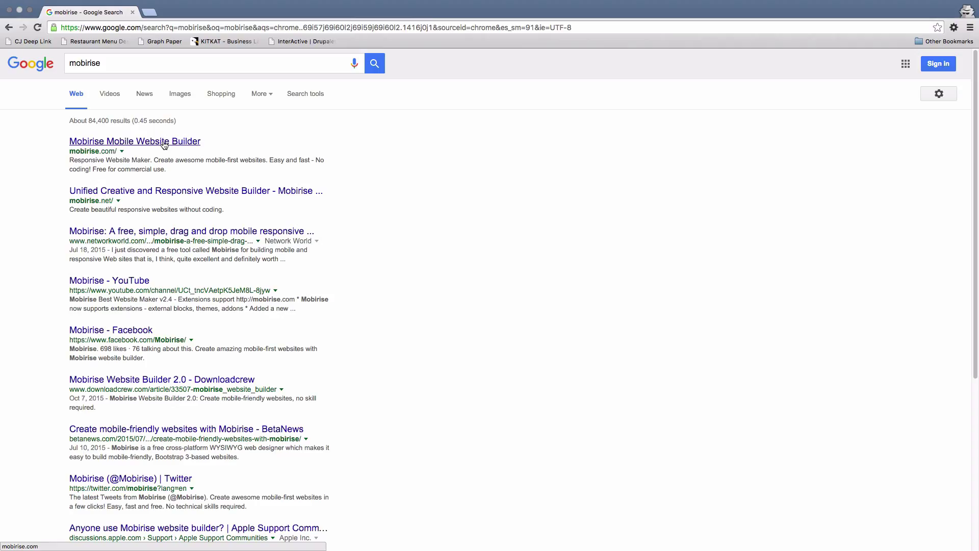
Download mobirise-free-mac.zip for Mac from mobirise.com to the Desktop.
{"action": "left_click", "coordinate": [164, 145]}
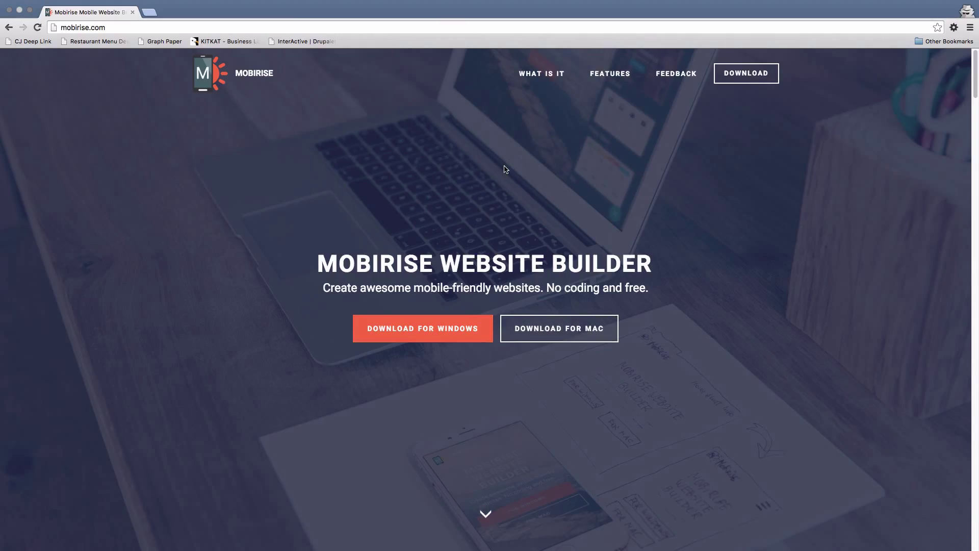
{"action": "left_click", "coordinate": [559, 329]}
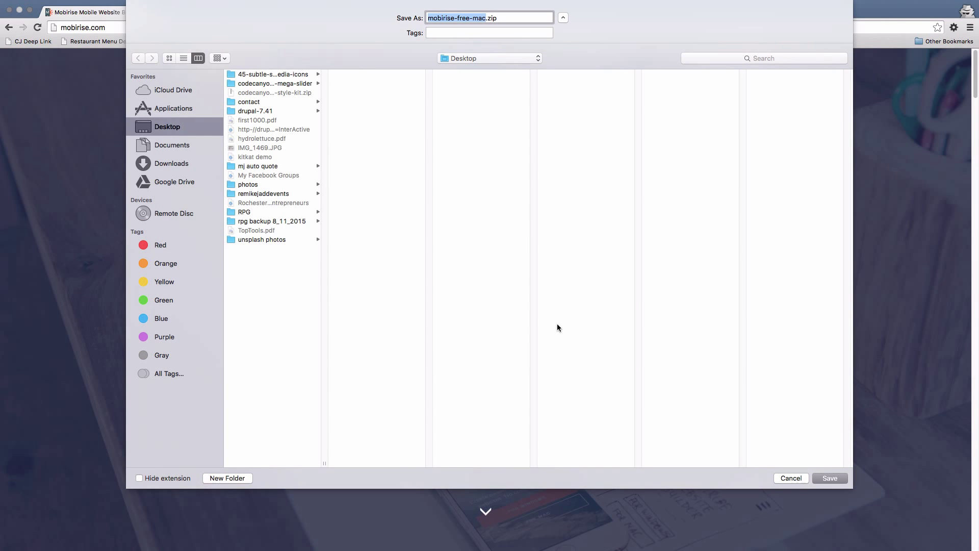
{"action": "left_click", "coordinate": [834, 479]}
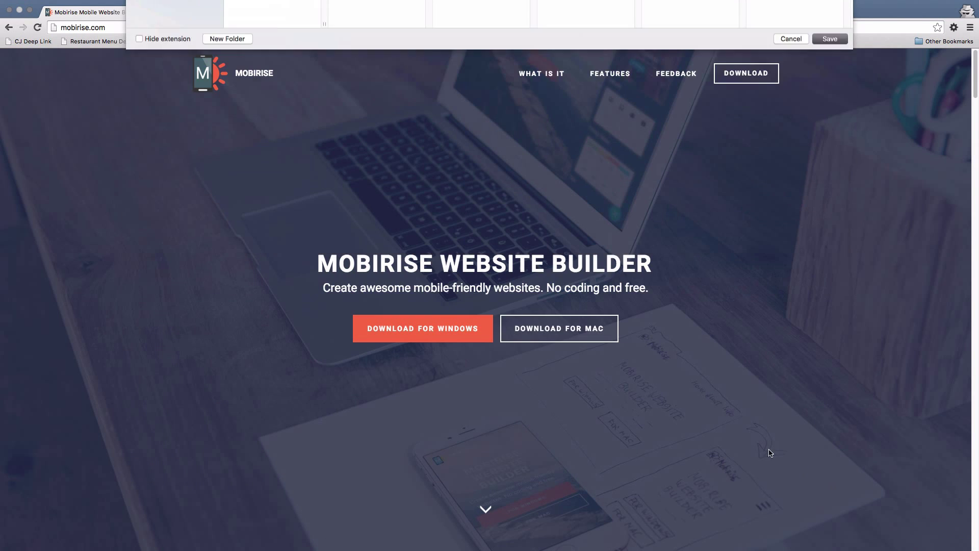
Close Chrome, unzip the download, and install Mobirise from Mobirise.dmg into Applications.
{"action": "left_click", "coordinate": [9, 10]}
{"action": "left_click", "coordinate": [822, 221]}
{"action": "double_click", "coordinate": [822, 206]}
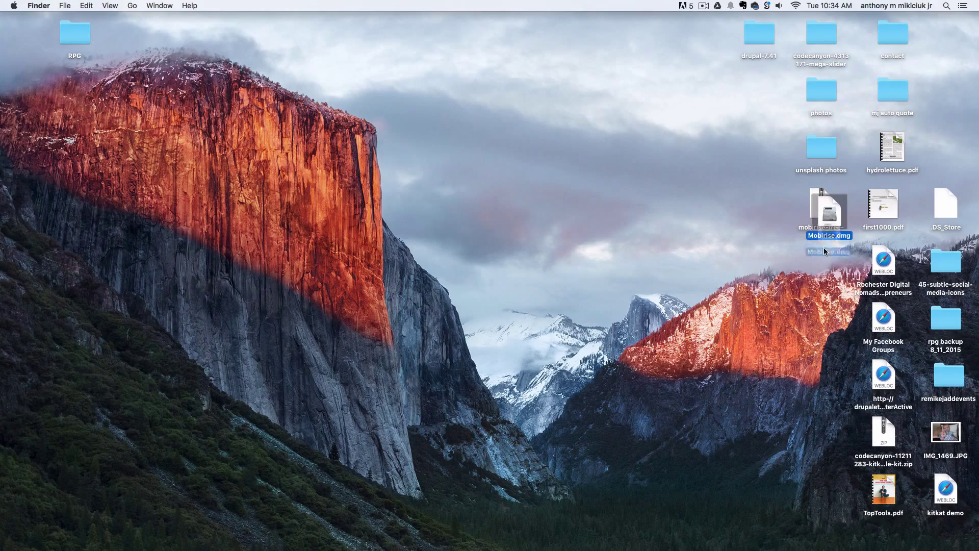
{"action": "left_click", "coordinate": [821, 284]}
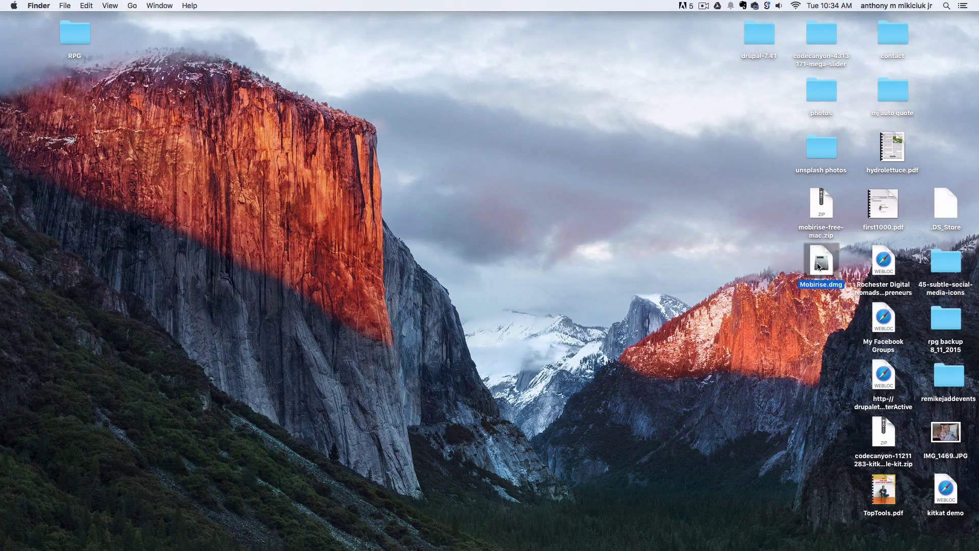
{"action": "double_click", "coordinate": [818, 266]}
{"action": "left_click_drag", "start_coordinate": [258, 204], "coordinate": [286, 203]}
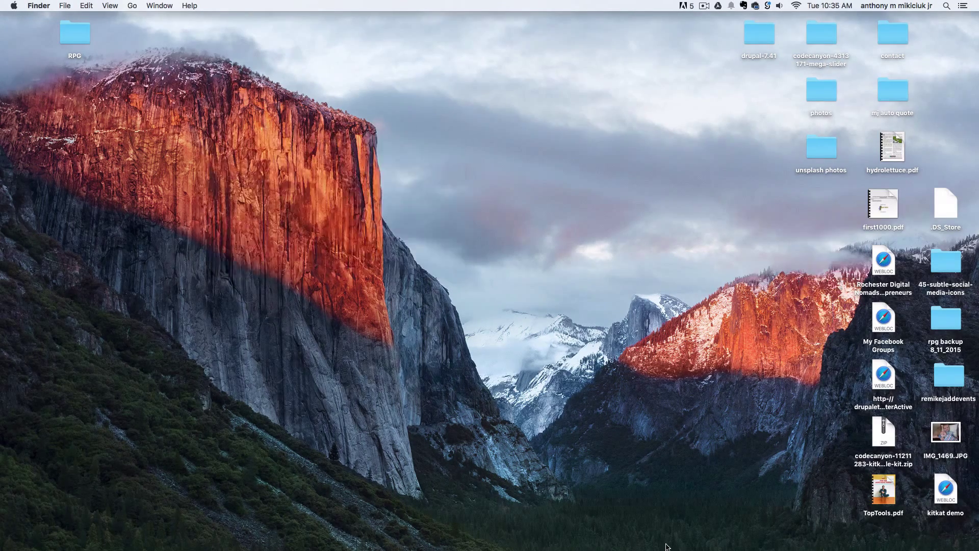
Launch Mobirise from Launchpad.
{"action": "mouse_move", "coordinate": [659, 549]}
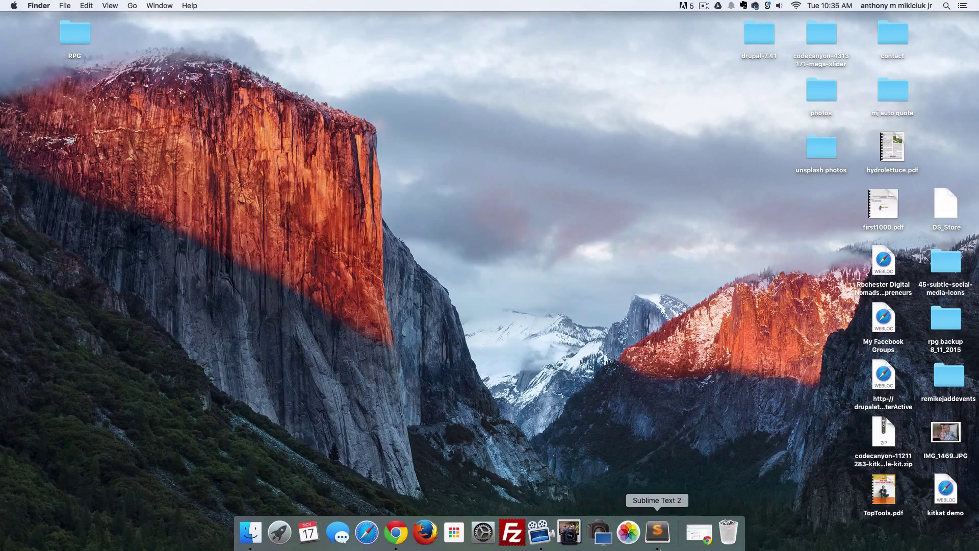
{"action": "key", "text": "F4"}
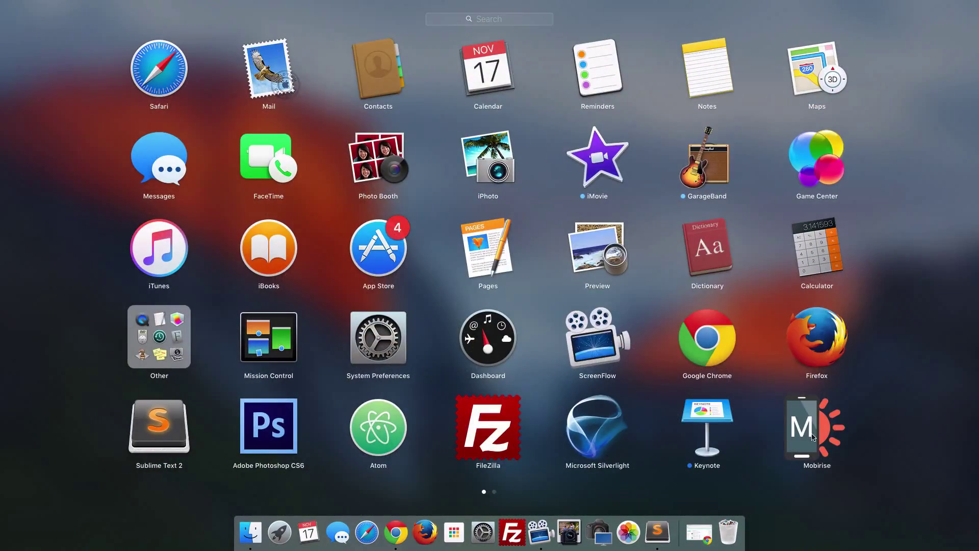
{"action": "left_click", "coordinate": [814, 435]}
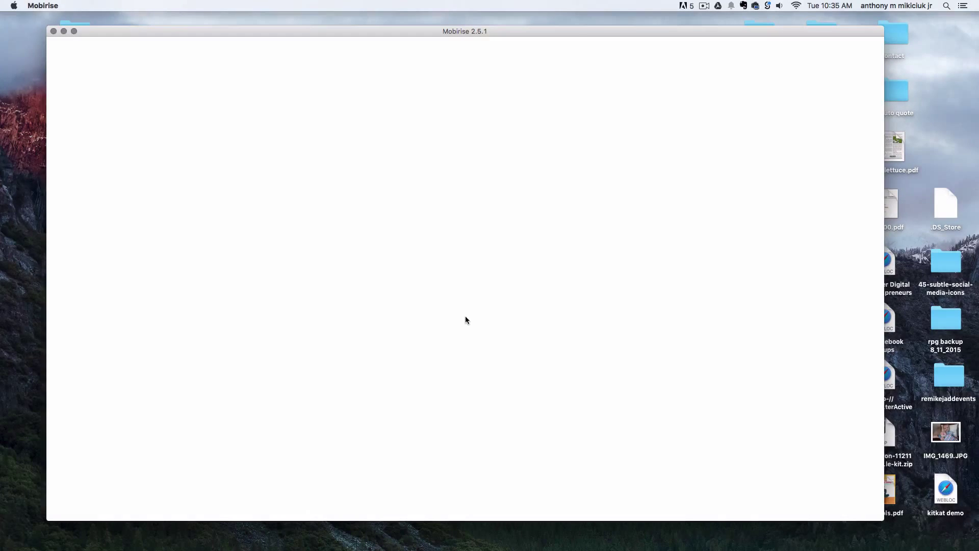
Make Mobirise full screen and change the site name 'My Site' to 'My Test Site' in Site Settings.
{"action": "left_click", "coordinate": [74, 31]}
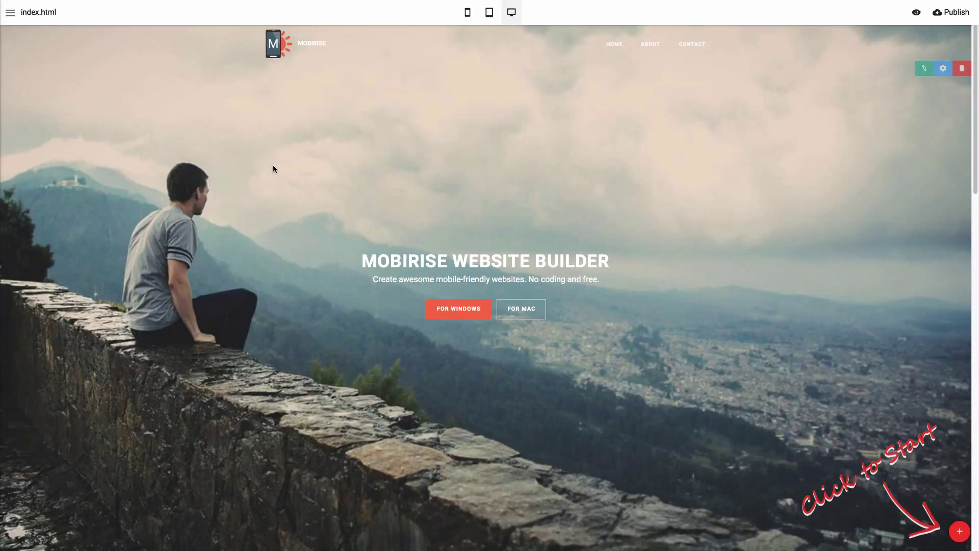
{"action": "left_click", "coordinate": [10, 13]}
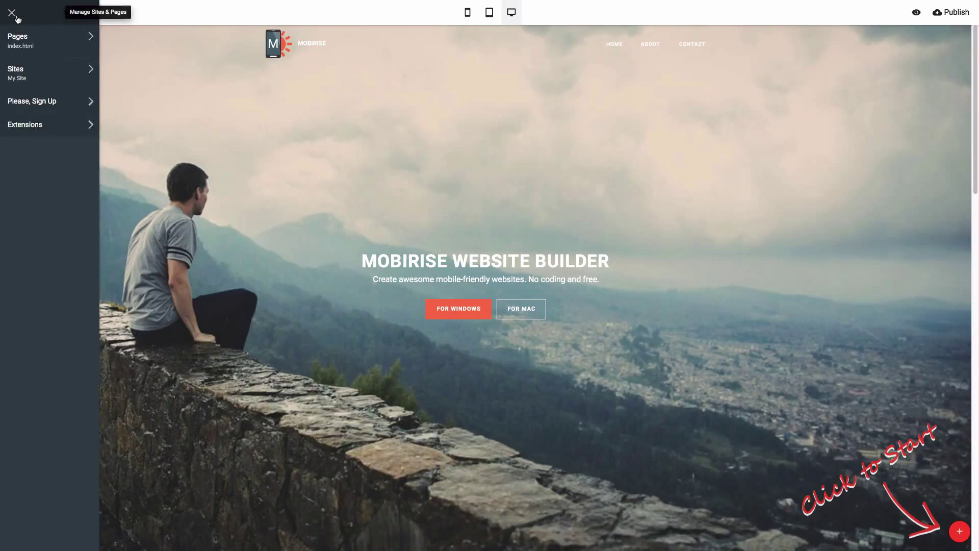
{"action": "left_click", "coordinate": [30, 76]}
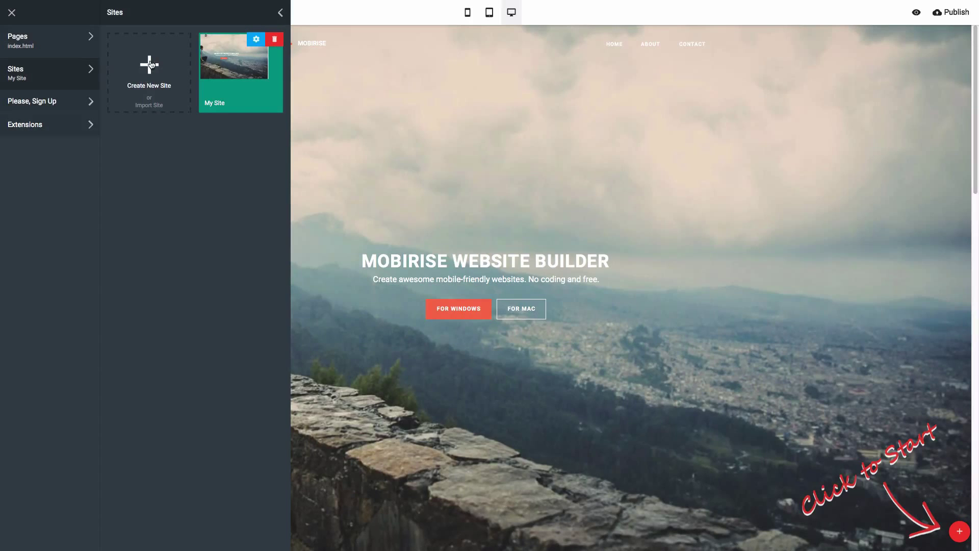
{"action": "left_click", "coordinate": [258, 40]}
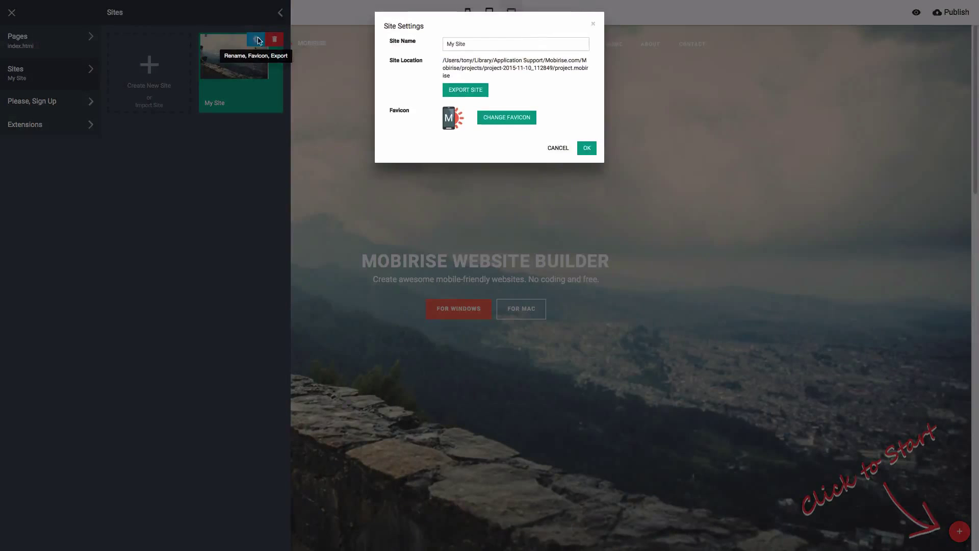
{"action": "triple_click", "coordinate": [472, 44]}
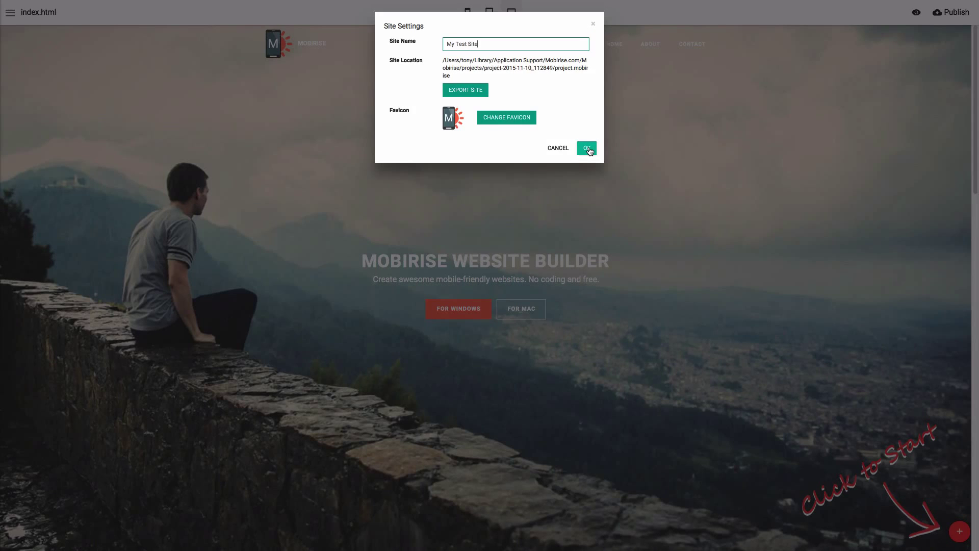
{"action": "left_click", "coordinate": [587, 148]}
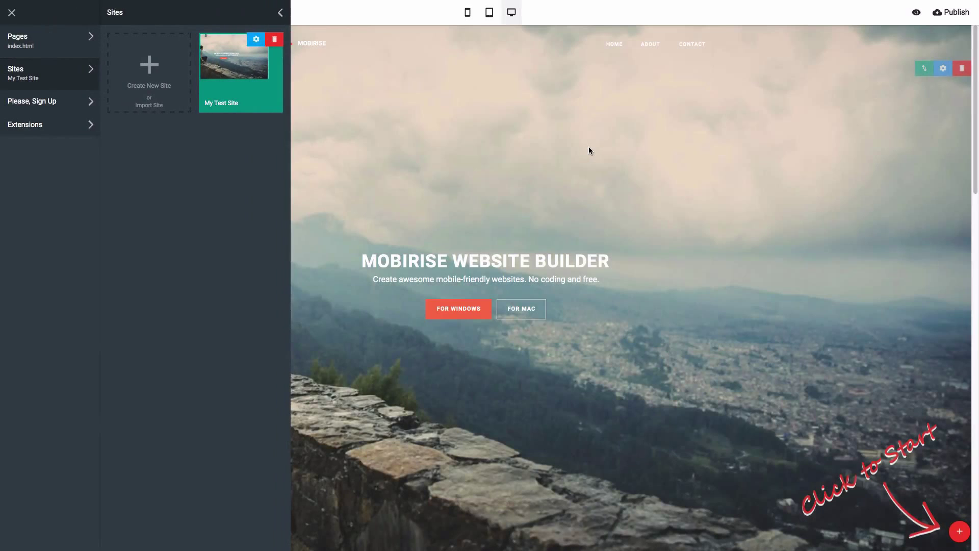
Change the hero title to 'MY NEW HEADING' and its subtitle to 'MY NEW HEADING SUBTITLE'.
{"action": "left_click", "coordinate": [508, 179]}
{"action": "left_click_drag", "start_coordinate": [607, 261], "coordinate": [361, 260]}
{"action": "type", "text": "MY NEW HEADING"}
{"action": "left_click_drag", "start_coordinate": [599, 279], "coordinate": [372, 280]}
{"action": "type", "text": "MY NEW HEADING SUBTITLE"}
Relabel the first hero button 'GET MORE INFO NOW!' and delete the FOR MAC button.
{"action": "left_click", "coordinate": [479, 308]}
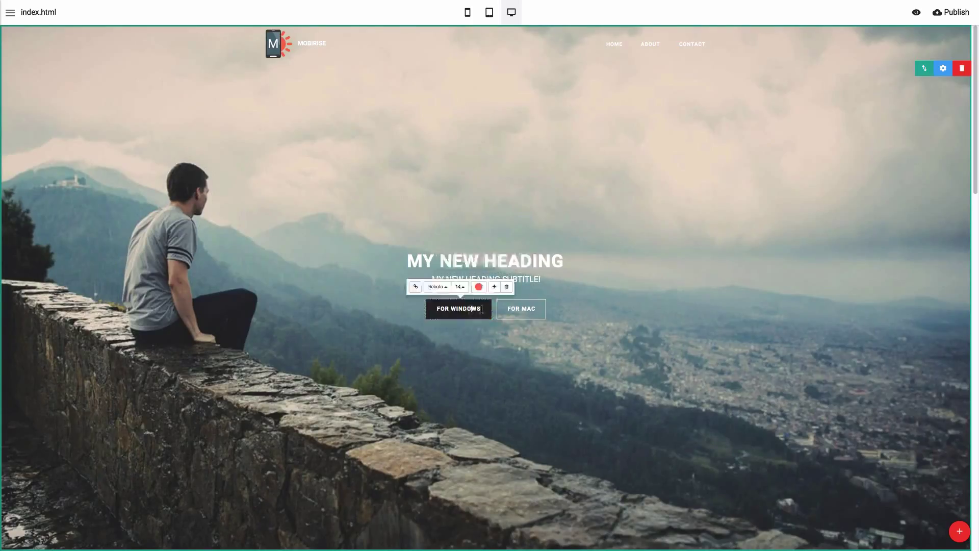
{"action": "key", "text": "BackSpace"}
{"action": "key", "text": "BackSpace"}
{"action": "key", "text": "BackSpace"}
{"action": "key", "text": "BackSpace"}
{"action": "key", "text": "BackSpace"}
{"action": "key", "text": "BackSpace"}
{"action": "key", "text": "BackSpace"}
{"action": "key", "text": "BackSpace"}
{"action": "key", "text": "BackSpace"}
{"action": "key", "text": "BackSpace"}
{"action": "key", "text": "BackSpace"}
{"action": "type", "text": "MORE INFO"}
{"action": "key", "text": "BackSpace"}
{"action": "key", "text": "BackSpace"}
{"action": "key", "text": "BackSpace"}
{"action": "key", "text": "BackSpace"}
{"action": "key", "text": "BackSpace"}
{"action": "key", "text": "BackSpace"}
{"action": "key", "text": "BackSpace"}
{"action": "key", "text": "BackSpace"}
{"action": "key", "text": "BackSpace"}
{"action": "type", "text": "GET MORE INFO NOW!"}
{"action": "left_click", "coordinate": [532, 309]}
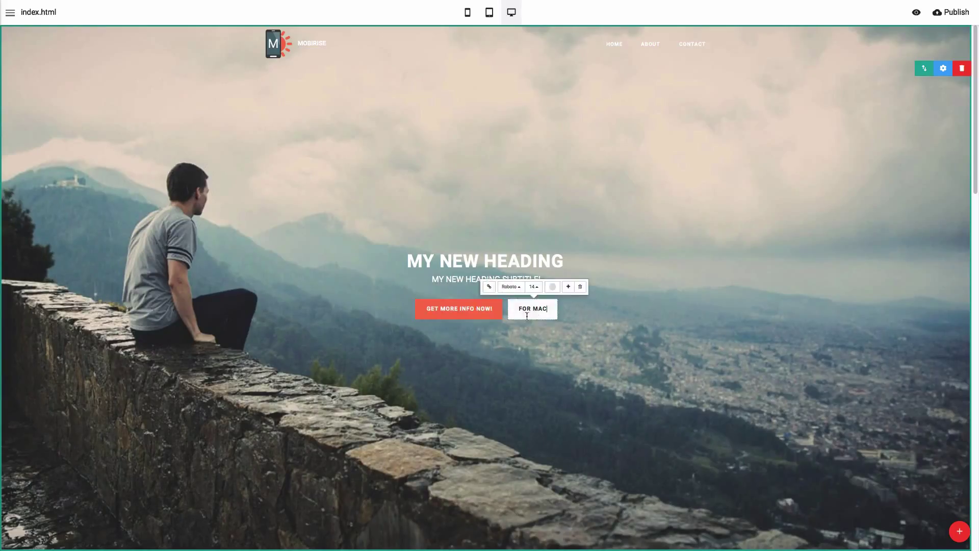
{"action": "left_click", "coordinate": [579, 286]}
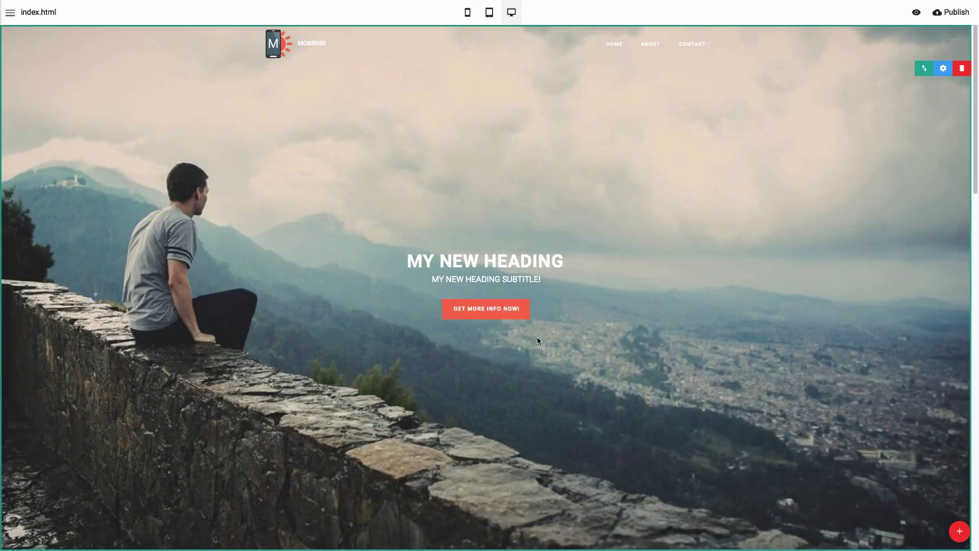
In the hero's parameters, show the down arrow and add a blue overlay with adjusted opacity.
{"action": "left_click", "coordinate": [943, 69]}
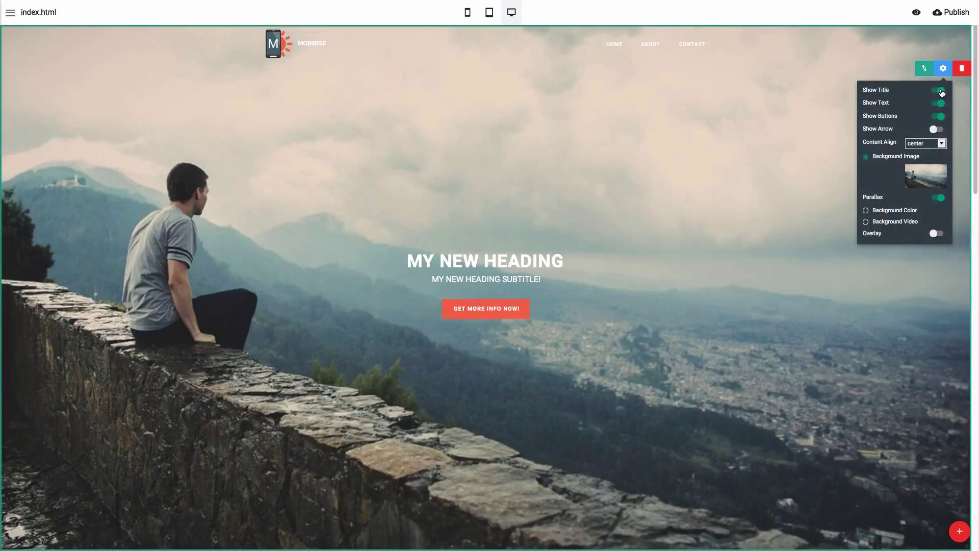
{"action": "left_click", "coordinate": [936, 129]}
{"action": "left_click", "coordinate": [923, 143]}
{"action": "left_click", "coordinate": [926, 135]}
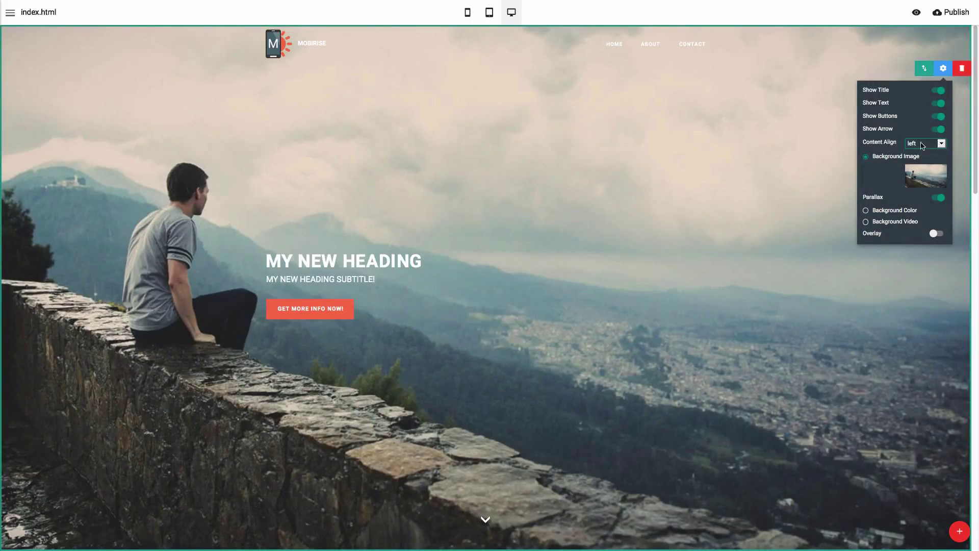
{"action": "left_click", "coordinate": [923, 143]}
{"action": "left_click", "coordinate": [925, 152]}
{"action": "left_click", "coordinate": [936, 233]}
{"action": "left_click", "coordinate": [941, 248]}
{"action": "left_click", "coordinate": [933, 281]}
{"action": "left_click_drag", "start_coordinate": [896, 272], "coordinate": [889, 272]}
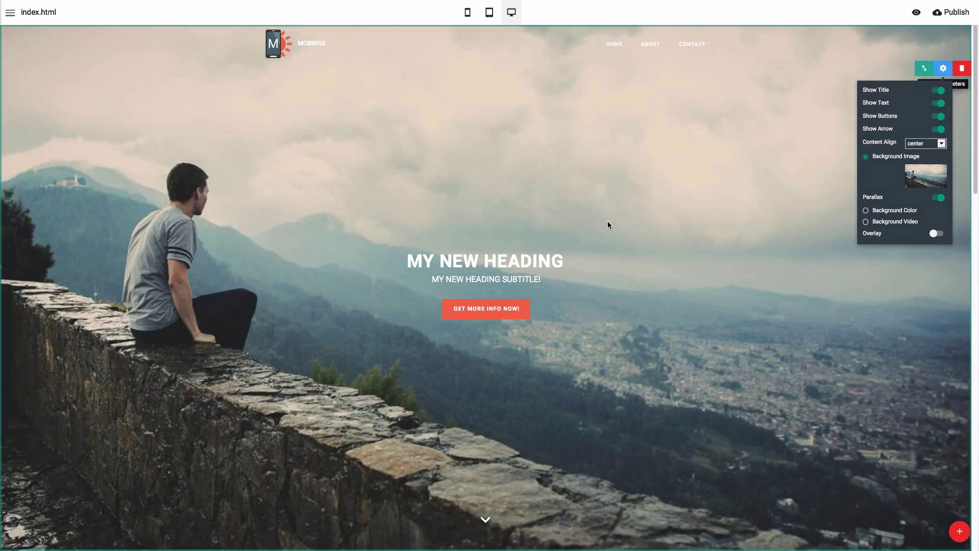
Retitle the second section '2ND SECTION TITLE'.
{"action": "left_click", "coordinate": [795, 256]}
{"action": "scroll", "coordinate": [971, 214], "scroll_direction": "down", "scroll_amount": 4}
{"action": "scroll", "coordinate": [971, 214], "scroll_direction": "down", "scroll_amount": 5}
{"action": "left_click", "coordinate": [367, 211]}
{"action": "triple_click", "coordinate": [367, 211]}
{"action": "type", "text": "2ND SECTION TITLE"}
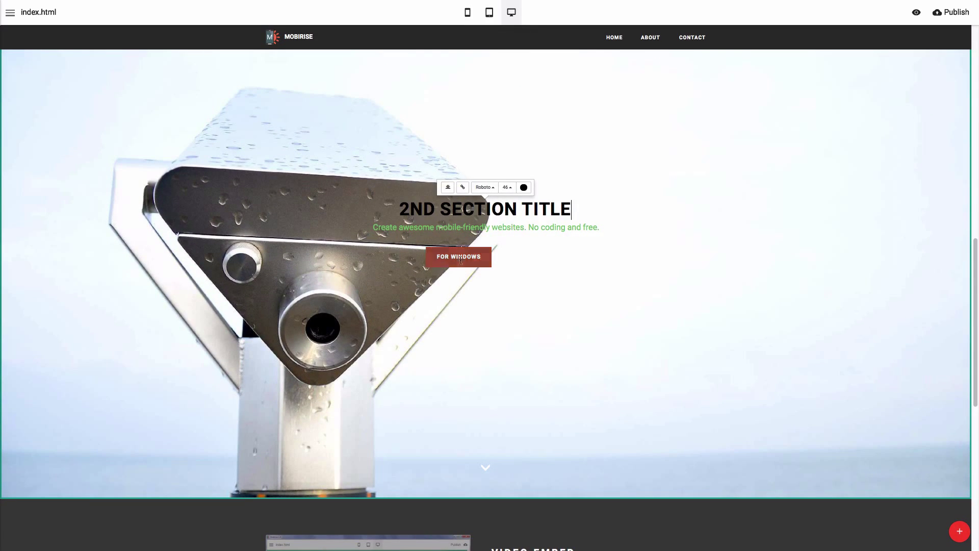
{"action": "left_click", "coordinate": [542, 280]}
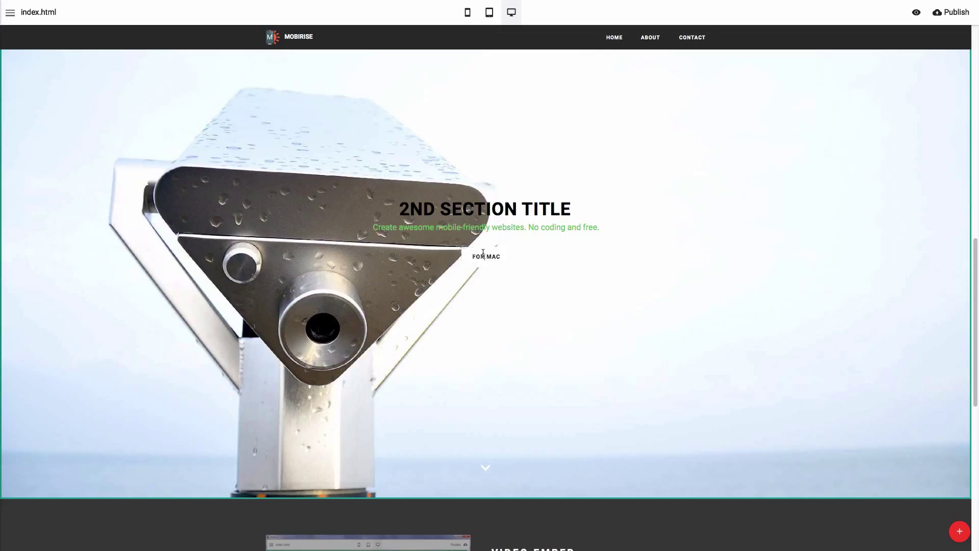
Increase the font size of the second section's FOR MAC button.
{"action": "left_click", "coordinate": [486, 256]}
{"action": "left_click", "coordinate": [486, 233]}
{"action": "left_click", "coordinate": [512, 188]}
{"action": "left_click", "coordinate": [486, 256]}
{"action": "left_click", "coordinate": [486, 233]}
{"action": "left_click", "coordinate": [496, 168]}
{"action": "left_click", "coordinate": [504, 205]}
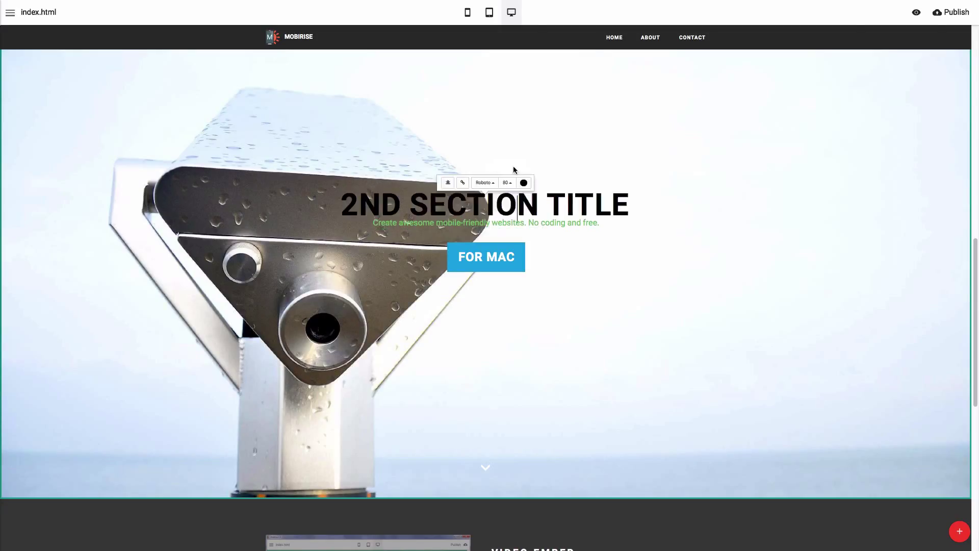
Open the video block's settings and search YouTube for 'deftones' in an incognito window.
{"action": "left_click_drag", "start_coordinate": [974, 301], "coordinate": [962, 453]}
{"action": "left_click", "coordinate": [943, 116]}
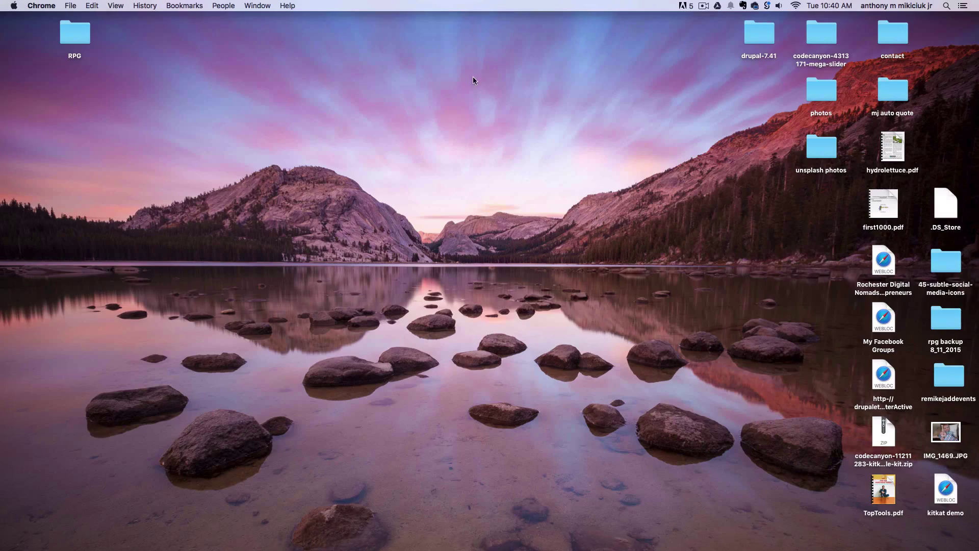
{"action": "right_click", "coordinate": [381, 532]}
{"action": "left_click", "coordinate": [407, 430]}
{"action": "type", "text": "you"}
{"action": "key", "text": "Return"}
{"action": "left_click", "coordinate": [368, 71]}
{"action": "type", "text": "deftones"}
{"action": "key", "text": "Return"}
Open the My Own Summer video and get its short share link.
{"action": "scroll", "coordinate": [398, 311], "scroll_direction": "down", "scroll_amount": 10}
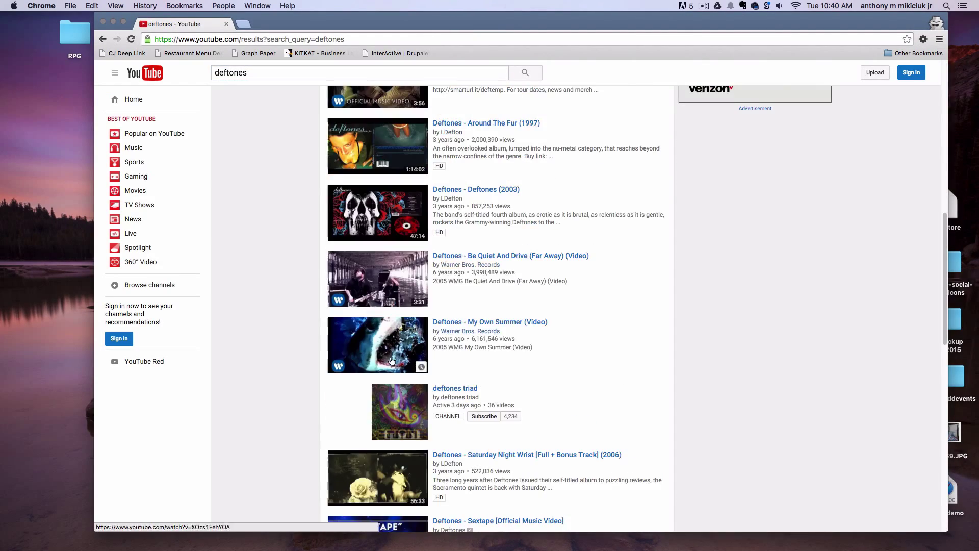
{"action": "left_click", "coordinate": [391, 332]}
{"action": "scroll", "coordinate": [396, 480], "scroll_direction": "down", "scroll_amount": 5}
{"action": "left_click", "coordinate": [257, 222]}
{"action": "key", "text": "ctrl+c"}
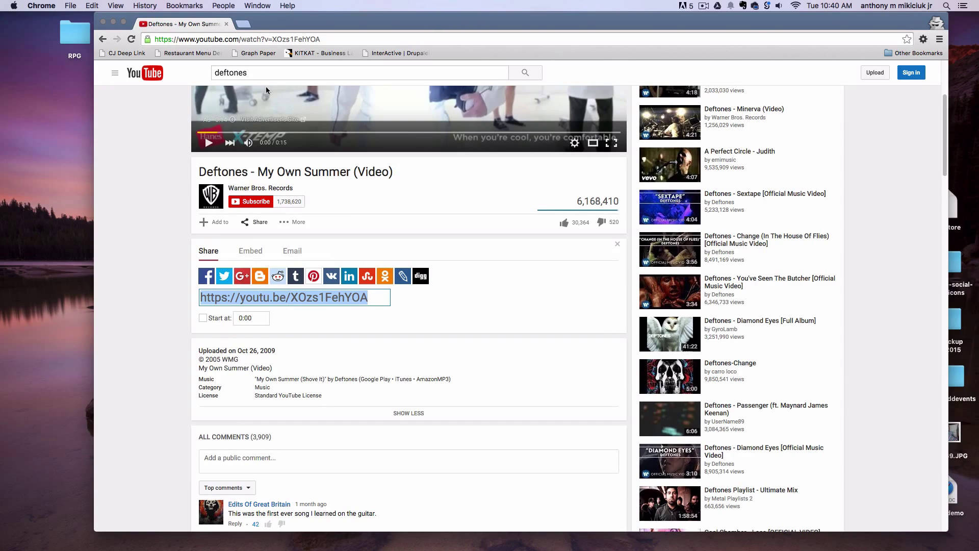
{"action": "key", "text": "ctrl+Up"}
Replace the video URL with the YouTube share link, enabling autoplay and a background image.
{"action": "mouse_move", "coordinate": [489, 20]}
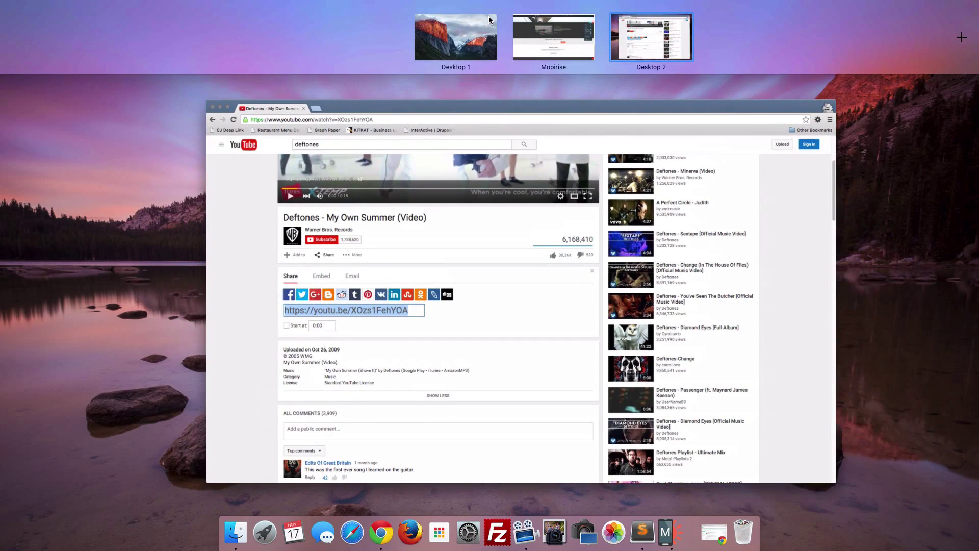
{"action": "left_click", "coordinate": [528, 34]}
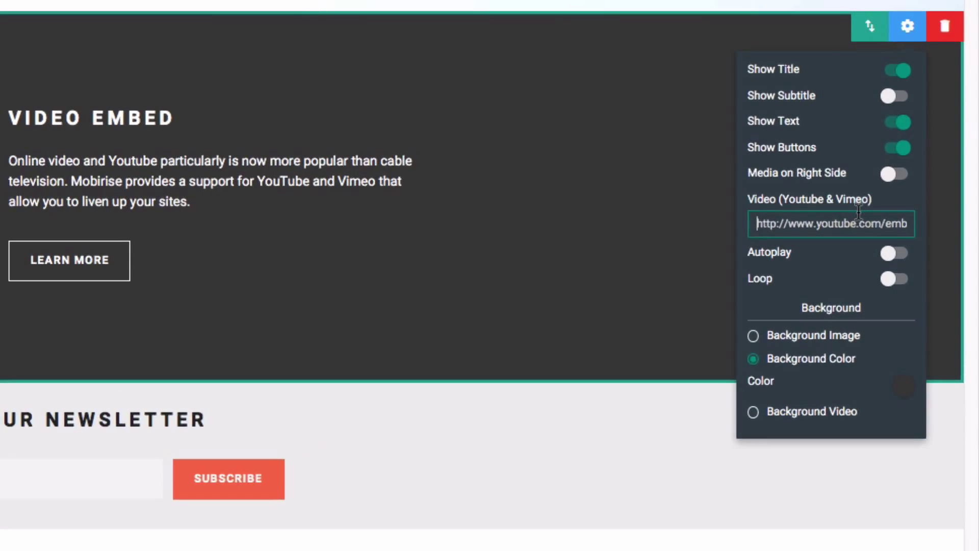
{"action": "triple_click", "coordinate": [858, 220]}
{"action": "key", "text": "ctrl+v"}
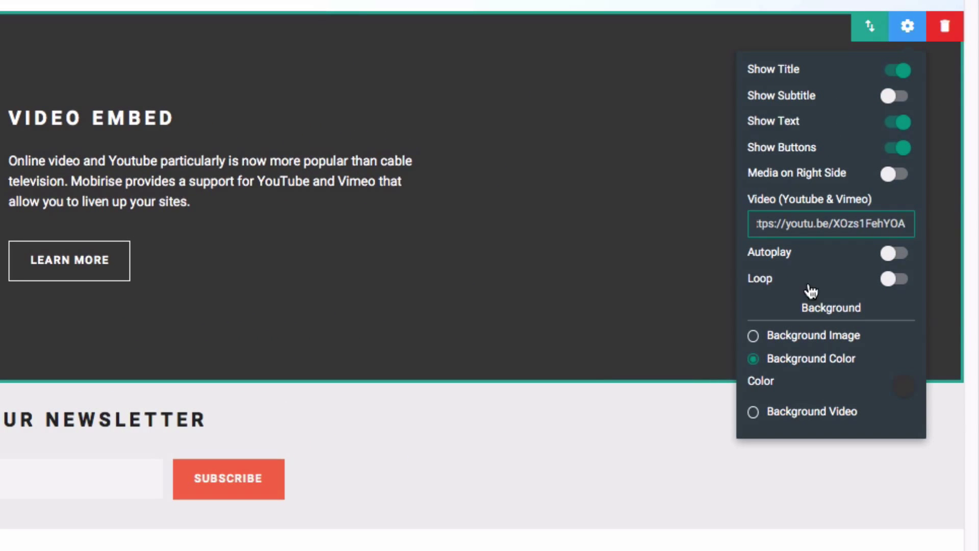
{"action": "left_click", "coordinate": [901, 258]}
{"action": "left_click", "coordinate": [900, 259]}
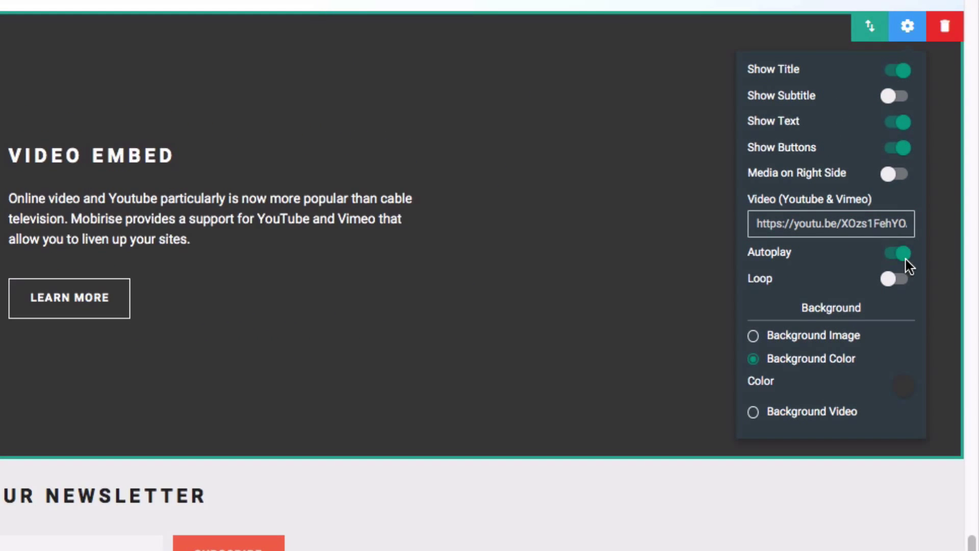
{"action": "left_click", "coordinate": [826, 339]}
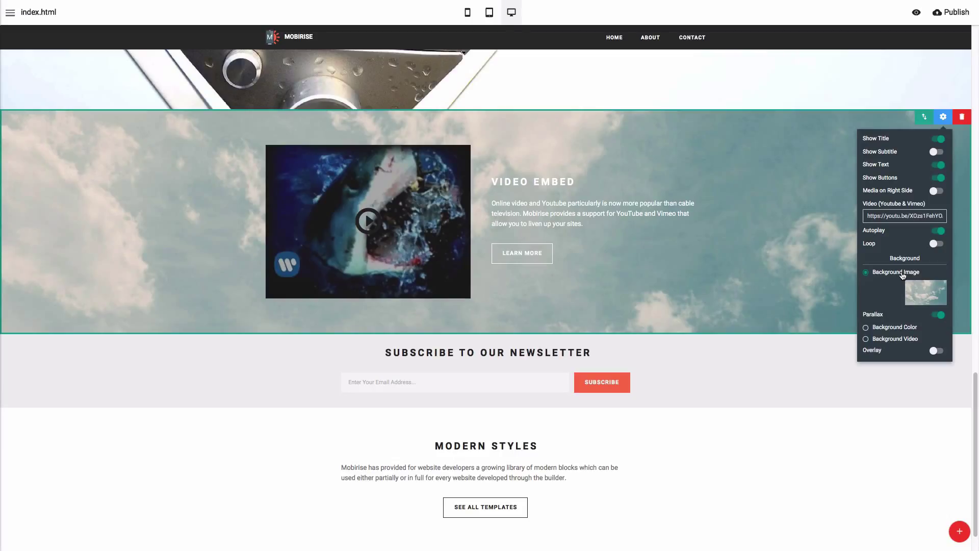
Make the Video Embed paragraph text purple.
{"action": "left_click", "coordinate": [561, 213]}
{"action": "left_click", "coordinate": [649, 186]}
{"action": "left_click", "coordinate": [678, 209]}
{"action": "left_click", "coordinate": [510, 253]}
Enter the notification e-mail address in the subscribe section's settings, keeping a plain background colour.
{"action": "left_click", "coordinate": [548, 352]}
{"action": "left_click", "coordinate": [602, 382]}
{"action": "left_click", "coordinate": [943, 341]}
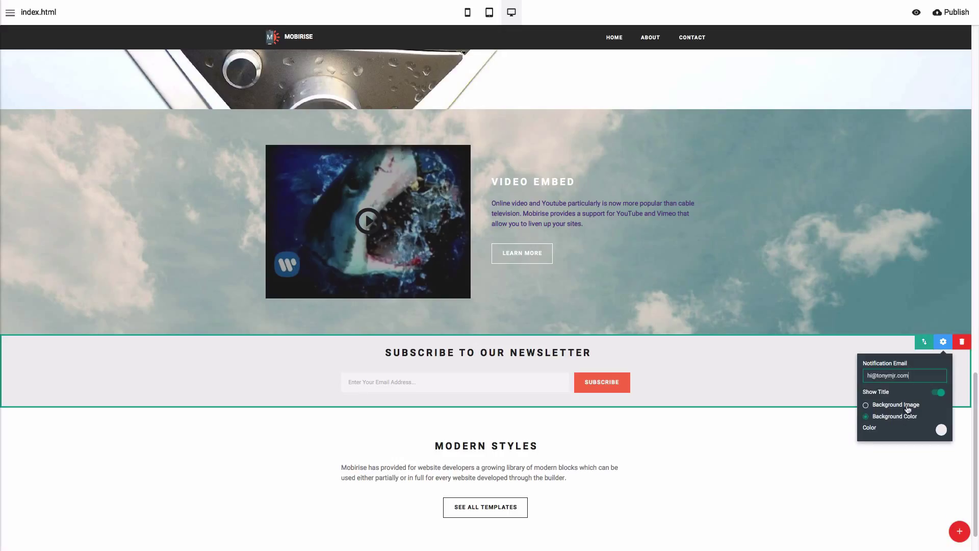
{"action": "left_click", "coordinate": [907, 404]}
{"action": "left_click", "coordinate": [895, 458]}
Change the newsletter heading to 'SUBSCRIBE FOR UPDATES!'.
{"action": "left_click", "coordinate": [591, 352]}
{"action": "key", "text": "ctrl+shift+Left"}
{"action": "key", "text": "ctrl+shift+Left"}
{"action": "key", "text": "ctrl+shift+Left"}
{"action": "type", "text": "FOR UPDATES!"}
{"action": "scroll", "coordinate": [720, 383], "scroll_direction": "down", "scroll_amount": 1}
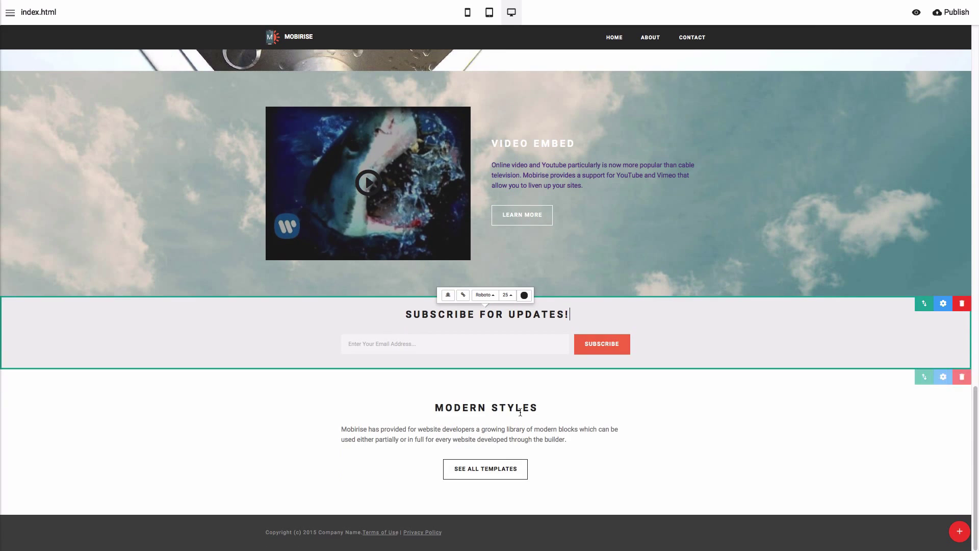
Add the forest photo gallery block above the footer.
{"action": "left_click", "coordinate": [959, 531]}
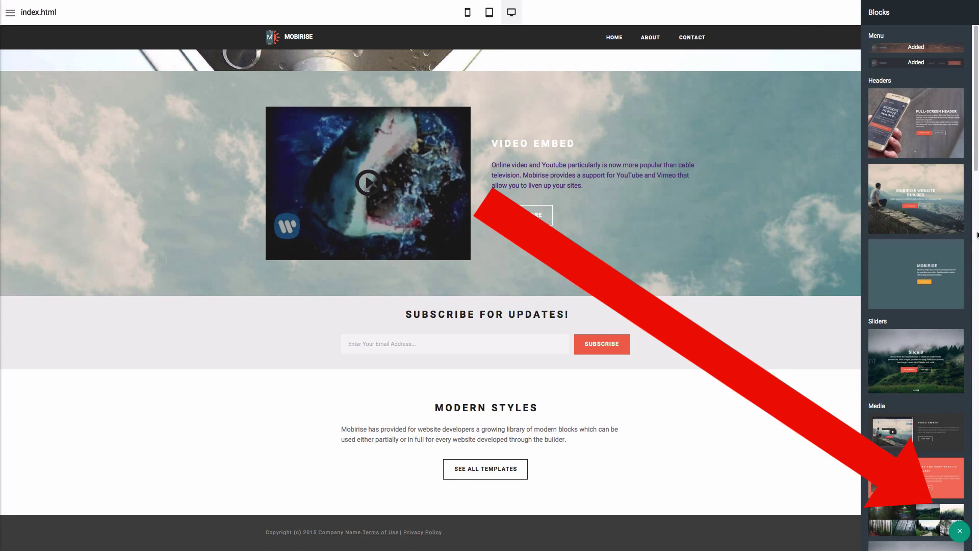
{"action": "left_click", "coordinate": [976, 286]}
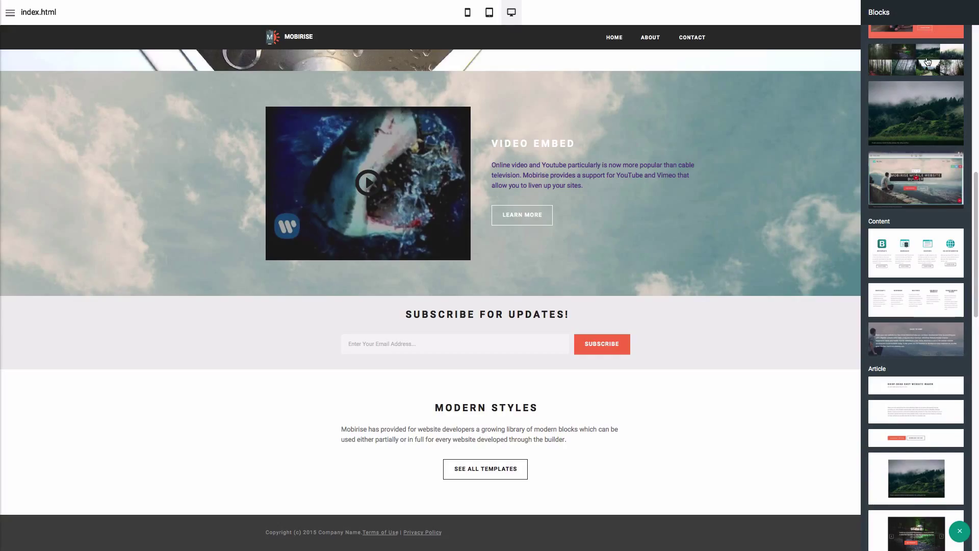
{"action": "left_click_drag", "start_coordinate": [927, 61], "coordinate": [465, 490]}
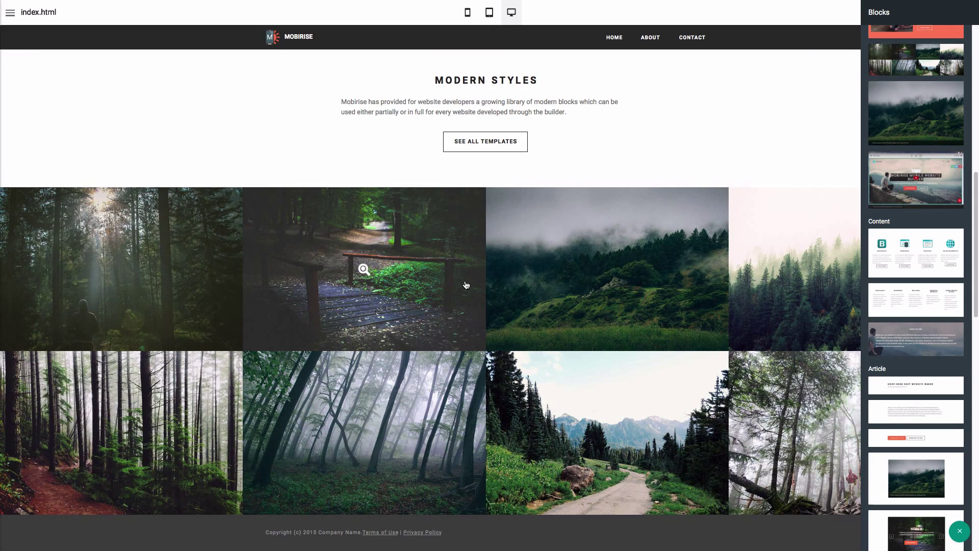
Remove the misty-hills photo, add a new image, and browse for its file.
{"action": "left_click", "coordinate": [914, 273]}
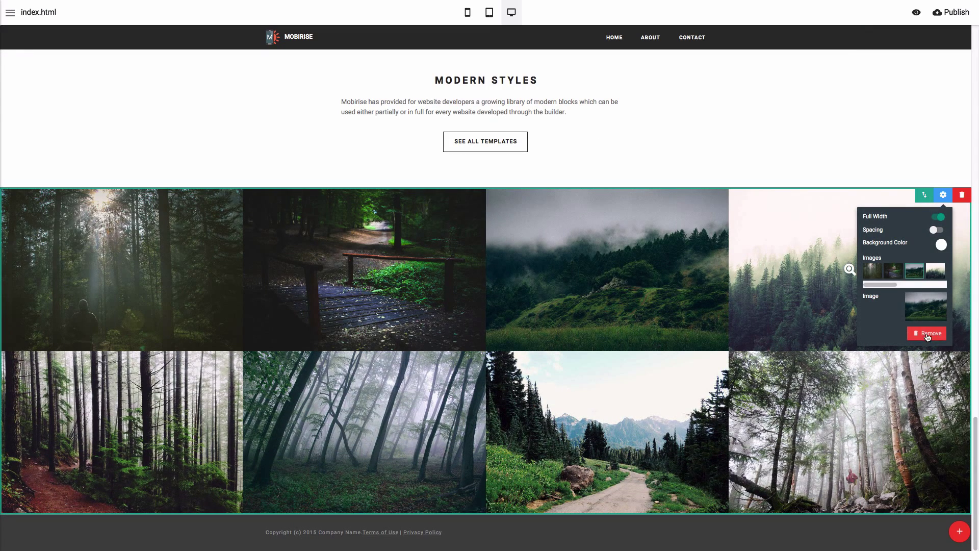
{"action": "left_click", "coordinate": [928, 336]}
{"action": "left_click", "coordinate": [938, 271]}
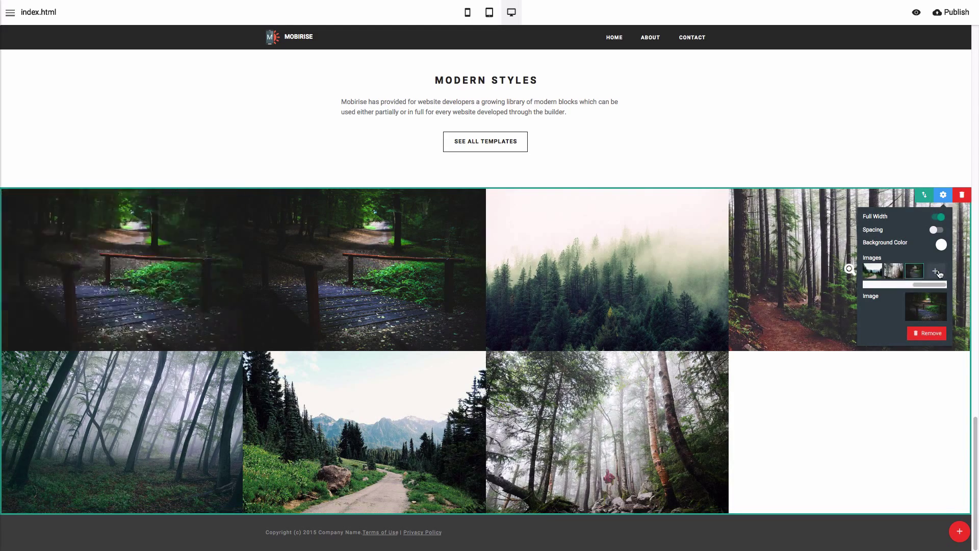
{"action": "left_click", "coordinate": [943, 195]}
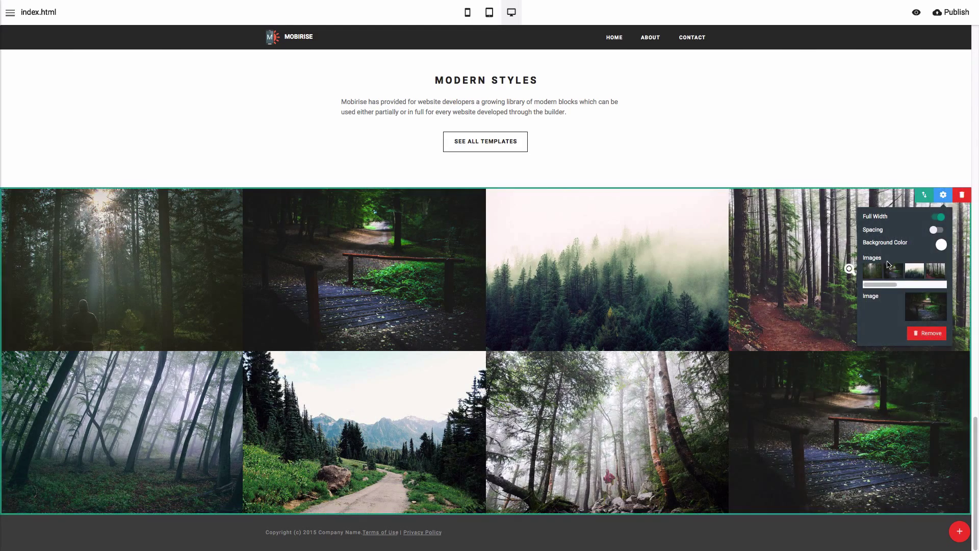
{"action": "left_click", "coordinate": [928, 314]}
{"action": "scroll", "coordinate": [710, 227], "scroll_direction": "down", "scroll_amount": 3}
Use barn.jpg as the last gallery image and add the four-feature content block below.
{"action": "left_click", "coordinate": [425, 281]}
{"action": "left_click", "coordinate": [697, 299]}
{"action": "left_click", "coordinate": [959, 531]}
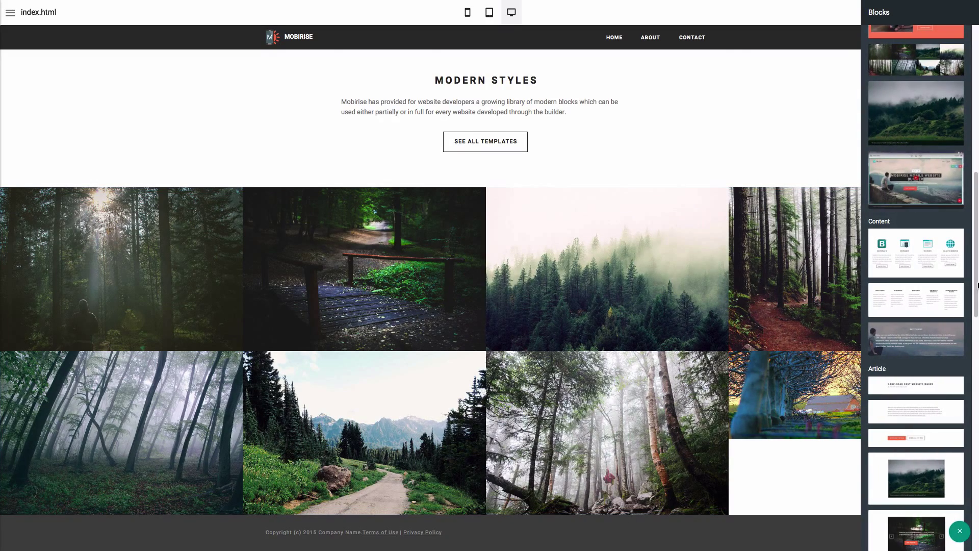
{"action": "left_click", "coordinate": [941, 255]}
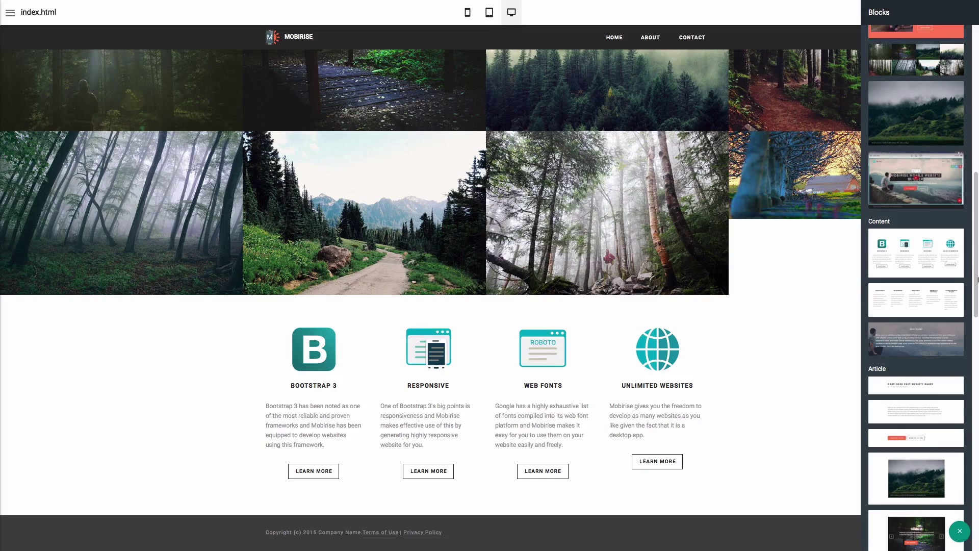
{"action": "left_click_drag", "start_coordinate": [977, 294], "coordinate": [977, 415]}
Add a map block, the Modern Styles block and two testimonials blocks.
{"action": "left_click", "coordinate": [932, 300]}
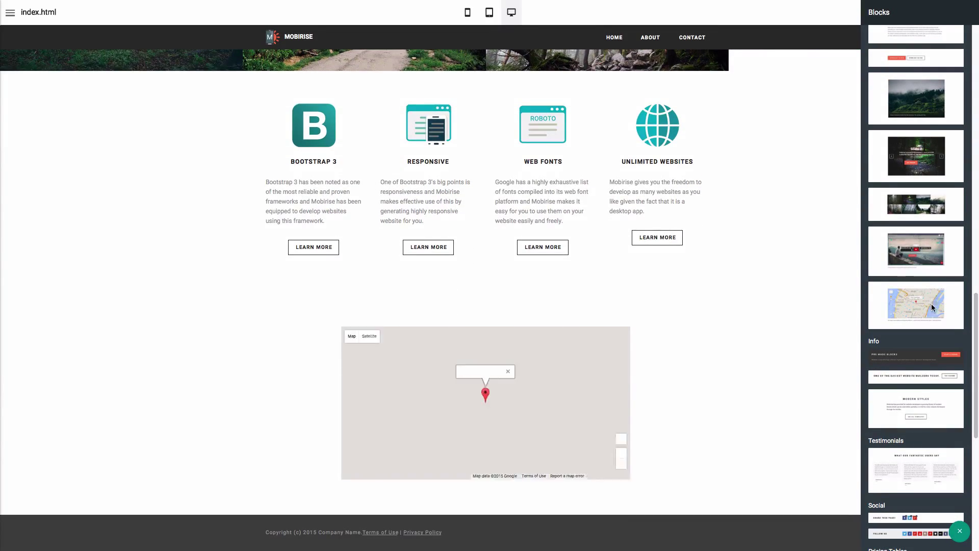
{"action": "left_click", "coordinate": [925, 406]}
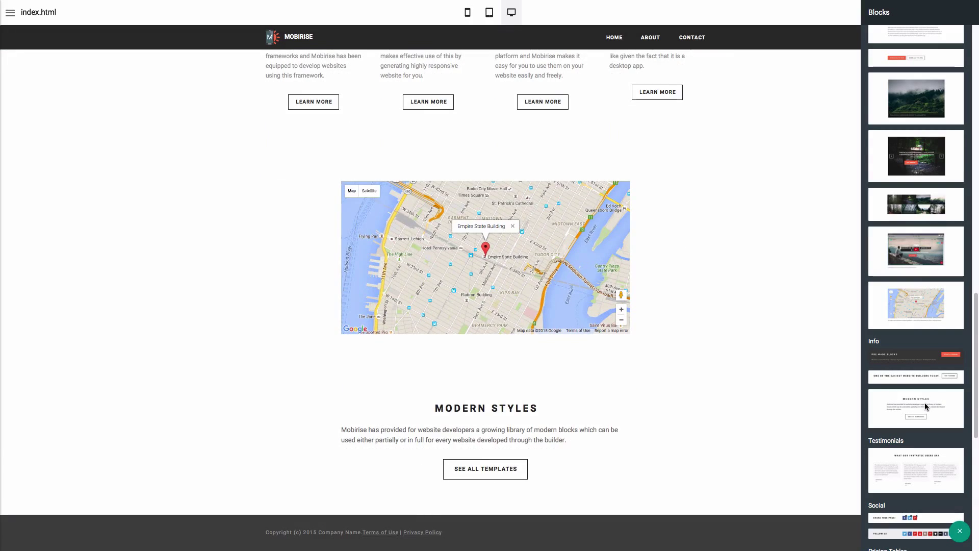
{"action": "left_click", "coordinate": [934, 470]}
{"action": "left_click", "coordinate": [933, 465]}
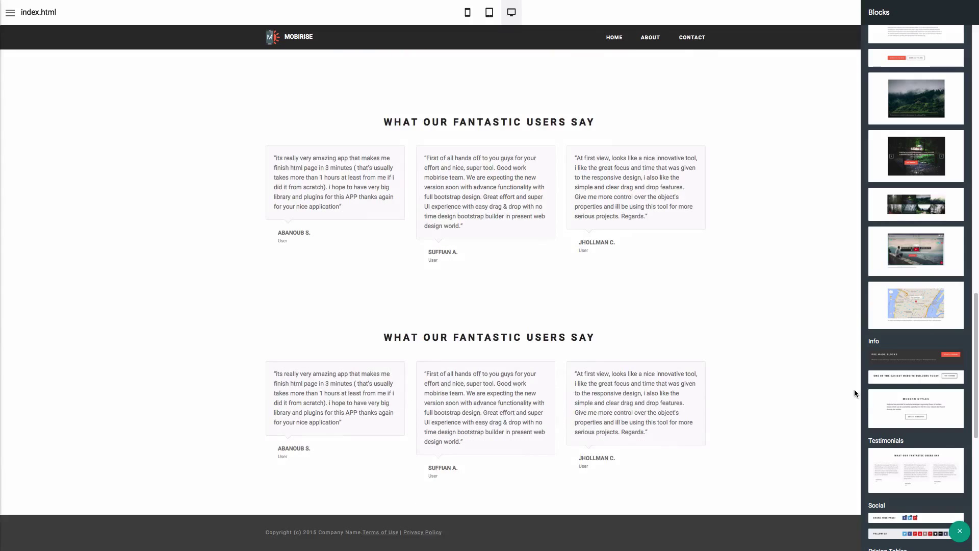
{"action": "left_click", "coordinate": [799, 395]}
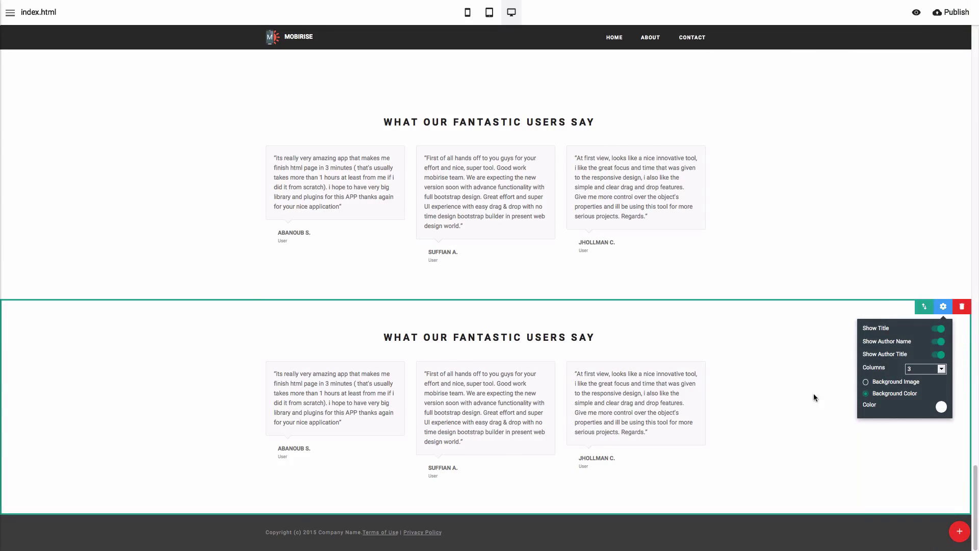
Delete the lower testimonials block and open Publish with the local website1 folder selected.
{"action": "left_click", "coordinate": [961, 309]}
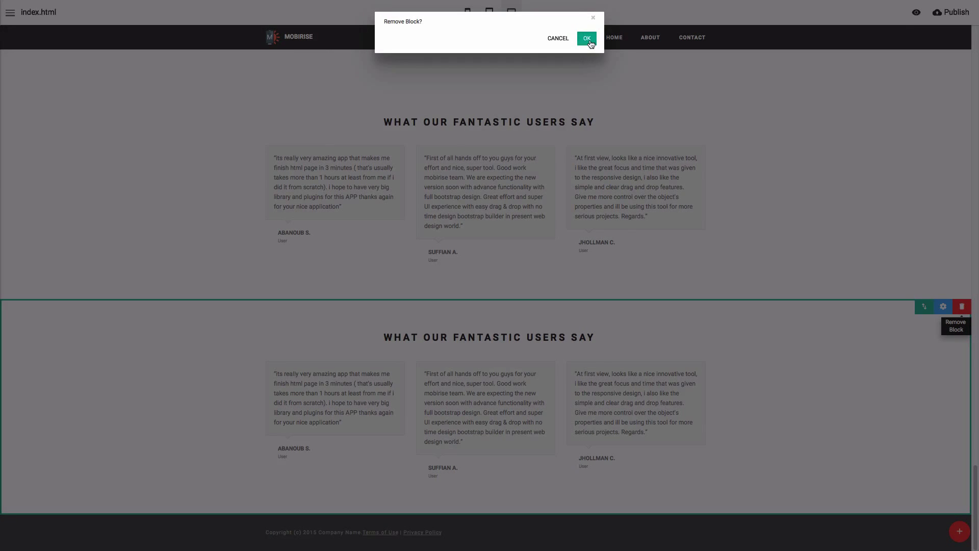
{"action": "left_click", "coordinate": [587, 39]}
{"action": "left_click_drag", "start_coordinate": [974, 472], "coordinate": [975, 51]}
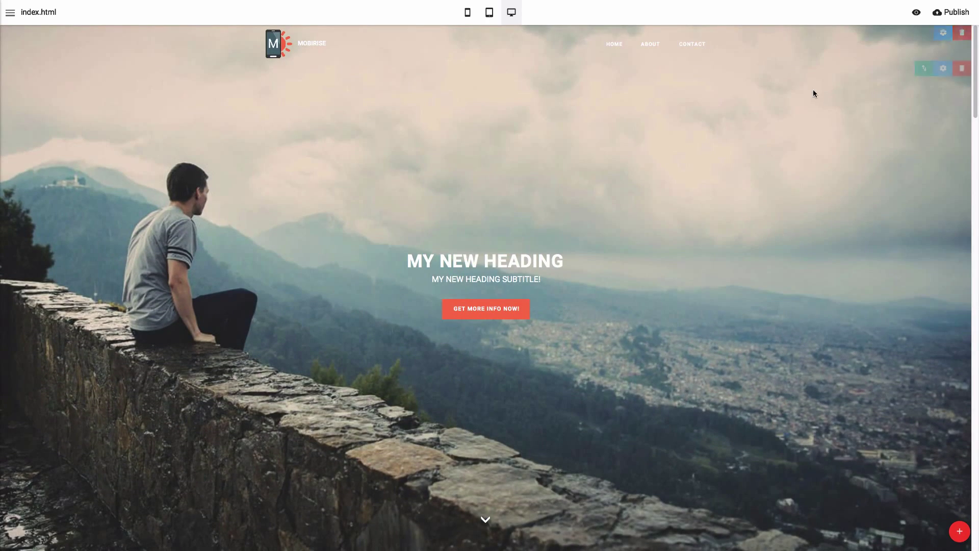
{"action": "left_click", "coordinate": [961, 14]}
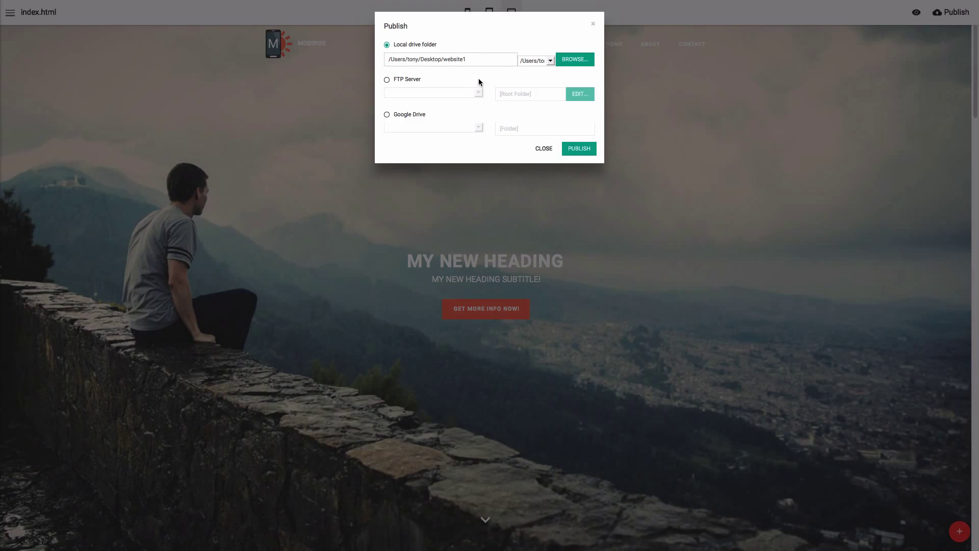
{"action": "left_click", "coordinate": [497, 54]}
Publish the site locally, then create a new site entry in FileZilla's Site Manager.
{"action": "left_click", "coordinate": [578, 148]}
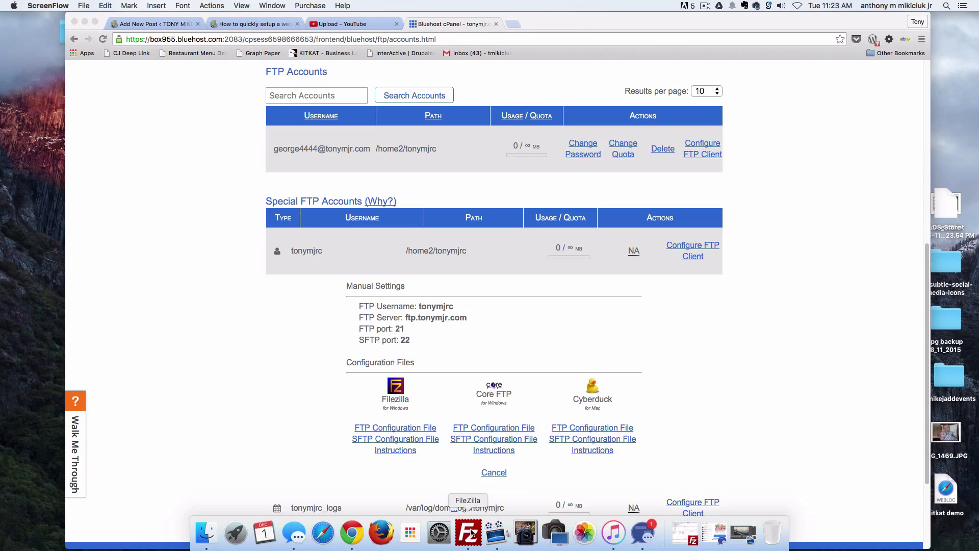
{"action": "left_click", "coordinate": [471, 533]}
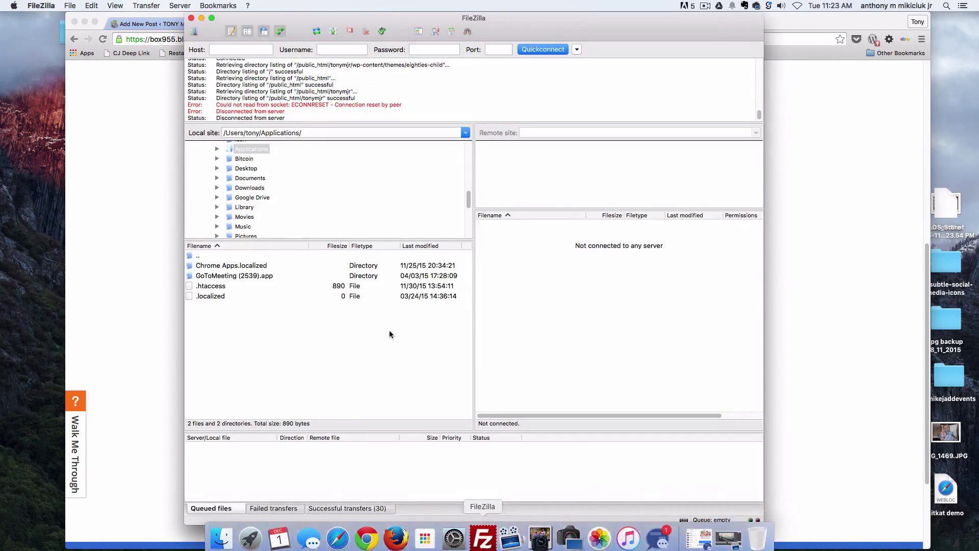
{"action": "left_click", "coordinate": [195, 32]}
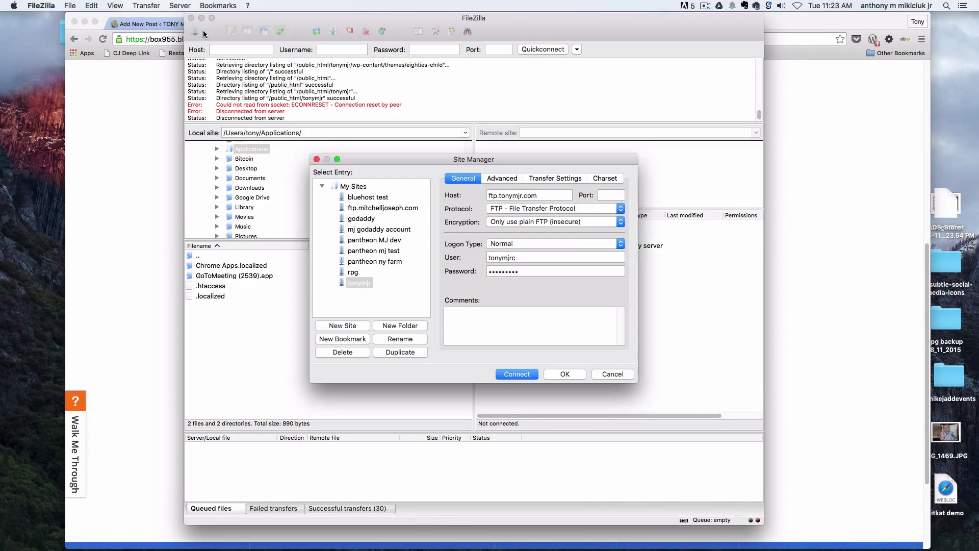
{"action": "left_click", "coordinate": [350, 327]}
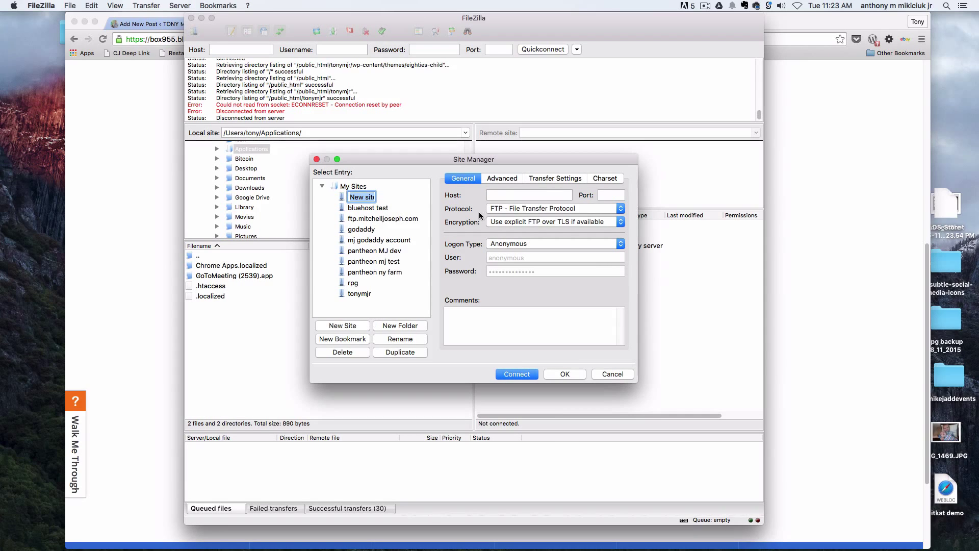
Select the FTP server address in cPanel's manual FTP settings.
{"action": "left_click", "coordinate": [510, 194]}
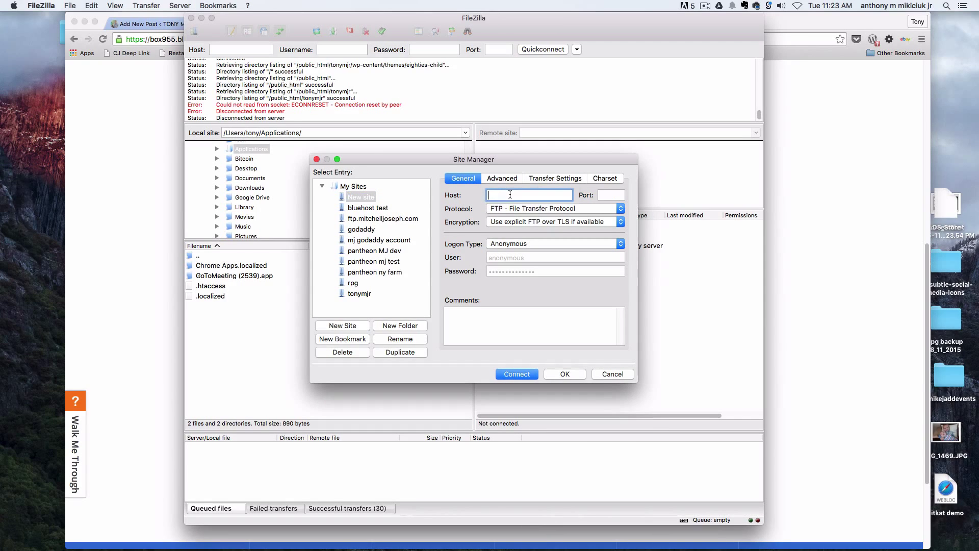
{"action": "left_click", "coordinate": [148, 141]}
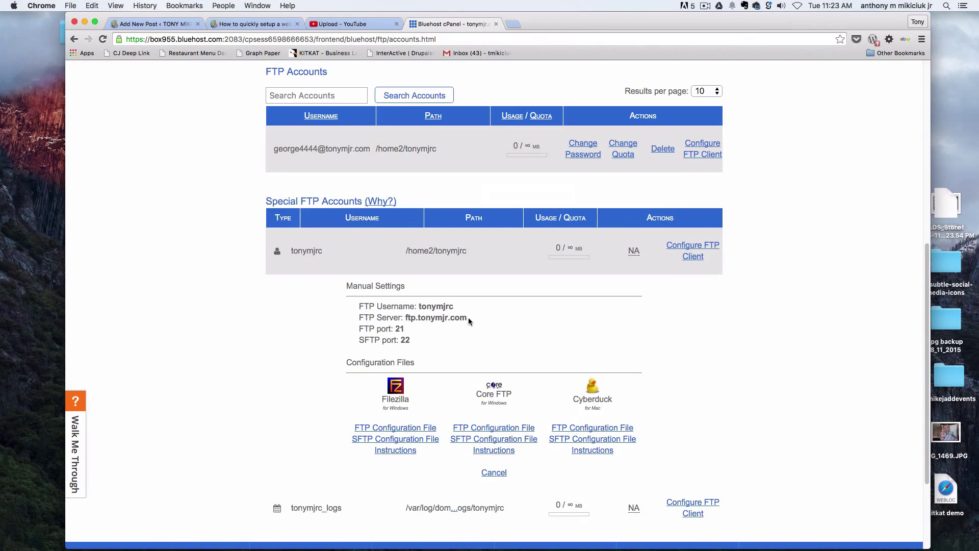
{"action": "left_click_drag", "start_coordinate": [465, 317], "coordinate": [420, 313]}
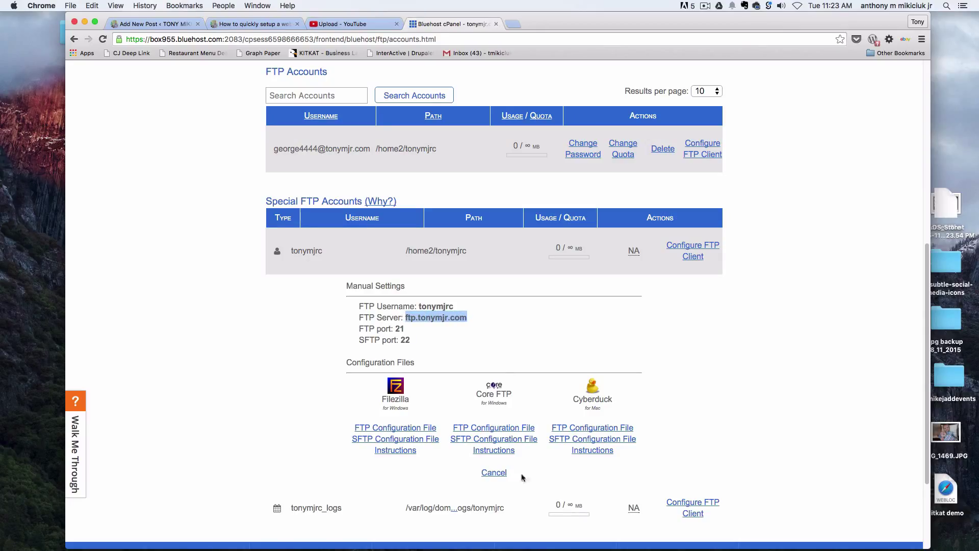
In Site Manager, paste the FTP host, set logon type to Normal, and enter the account user name and password.
{"action": "mouse_move", "coordinate": [544, 548]}
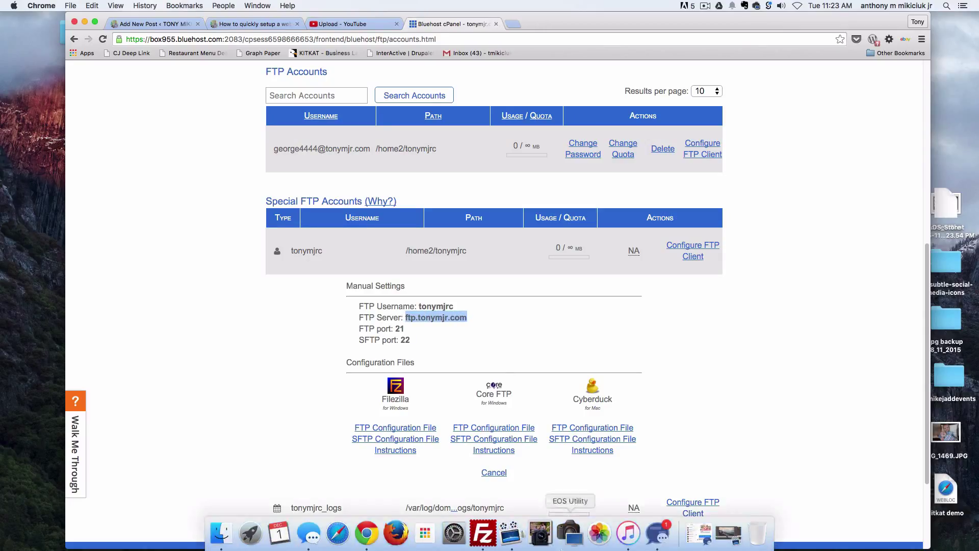
{"action": "left_click", "coordinate": [483, 532]}
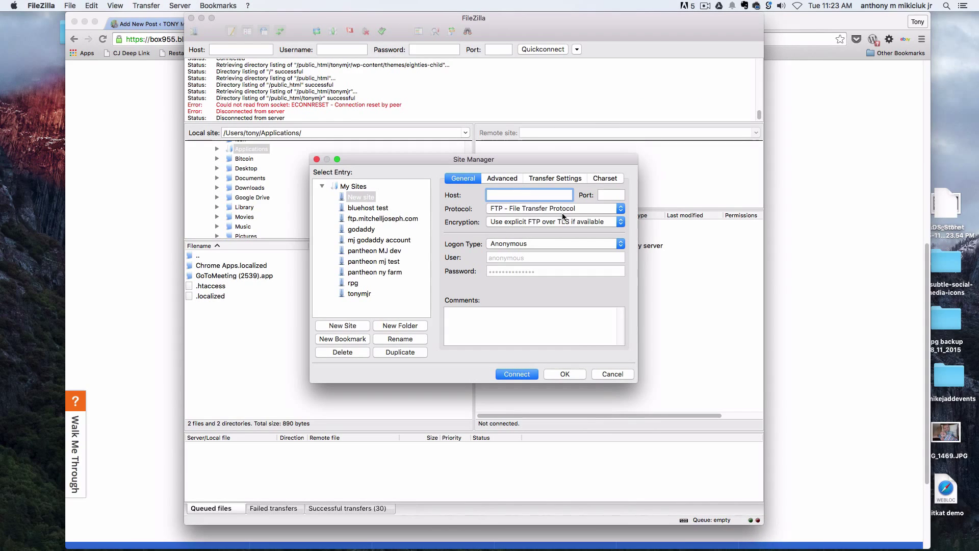
{"action": "key", "text": "super+v"}
{"action": "left_click", "coordinate": [530, 244]}
{"action": "left_click", "coordinate": [522, 255]}
{"action": "double_click", "coordinate": [519, 256]}
{"action": "type", "text": "tonymjr"}
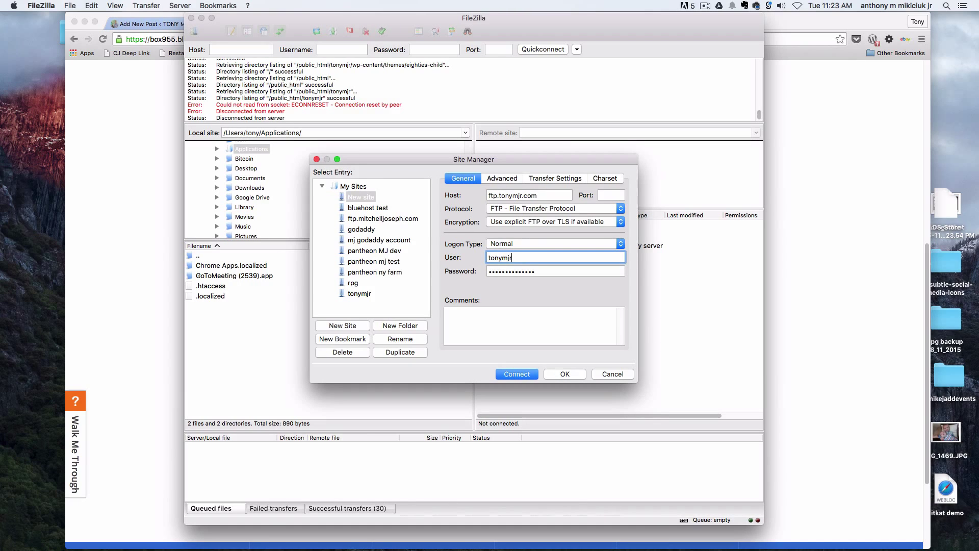
{"action": "type", "text": "c"}
{"action": "key", "text": "Tab"}
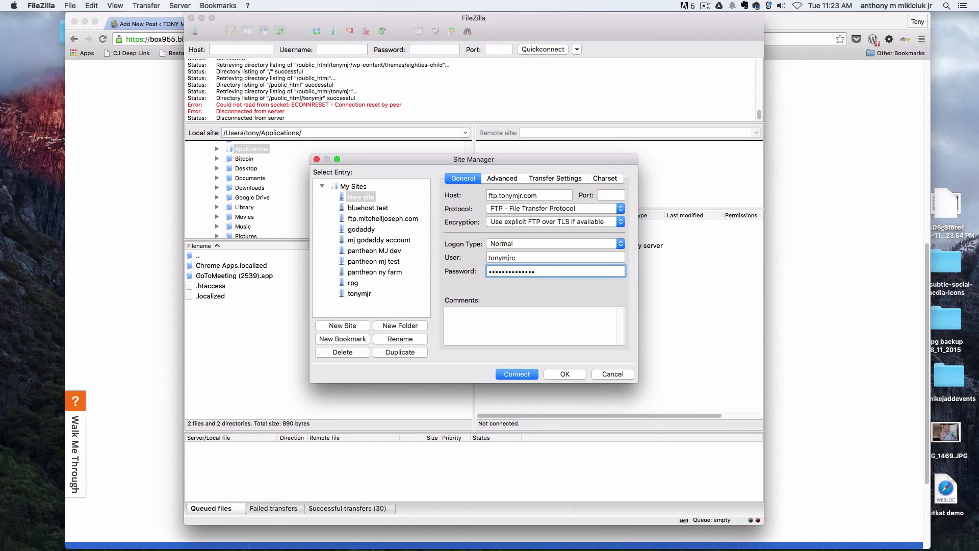
{"action": "double_click", "coordinate": [556, 270]}
{"action": "type", "text": "*********"}
Set Encryption to 'Only use plain FTP (insecure)' and connect to ftp.tonymjr.com.
{"action": "left_click", "coordinate": [523, 376]}
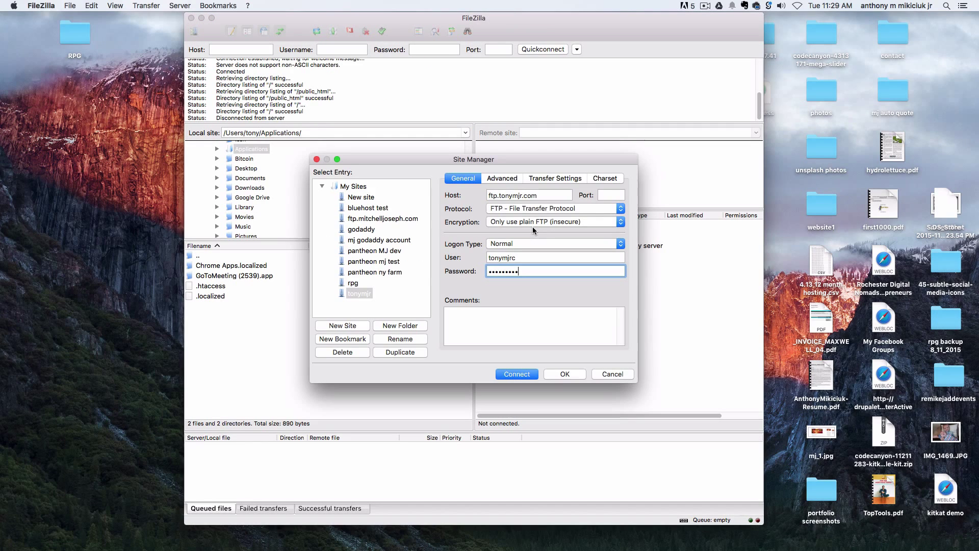
{"action": "left_click", "coordinate": [533, 225]}
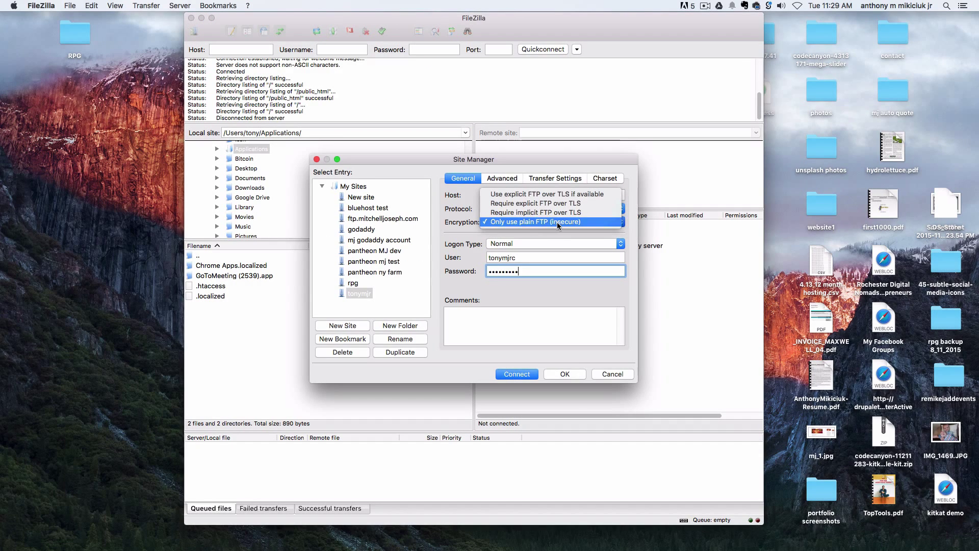
{"action": "left_click", "coordinate": [557, 222]}
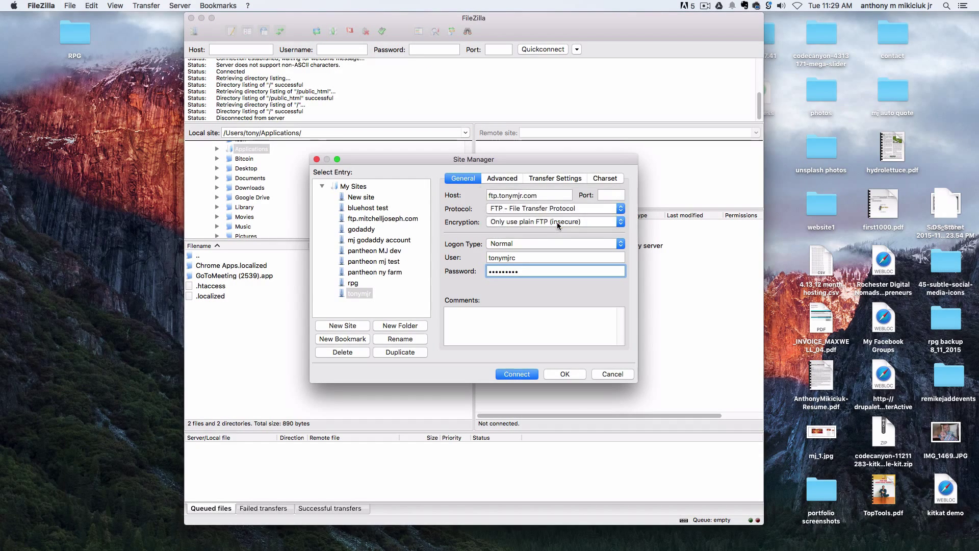
{"action": "left_click", "coordinate": [516, 375]}
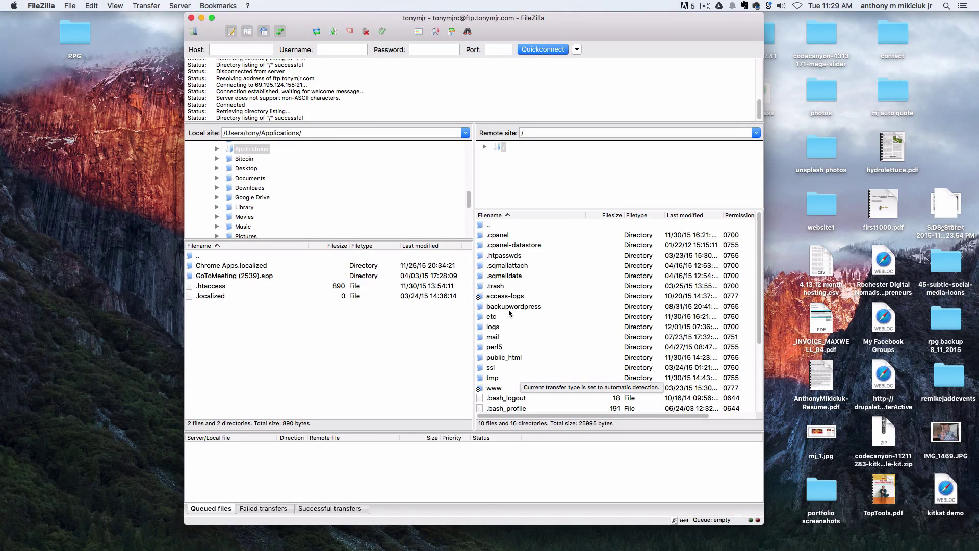
Open the server's public_html folder in FileZilla's remote pane.
{"action": "double_click", "coordinate": [513, 357]}
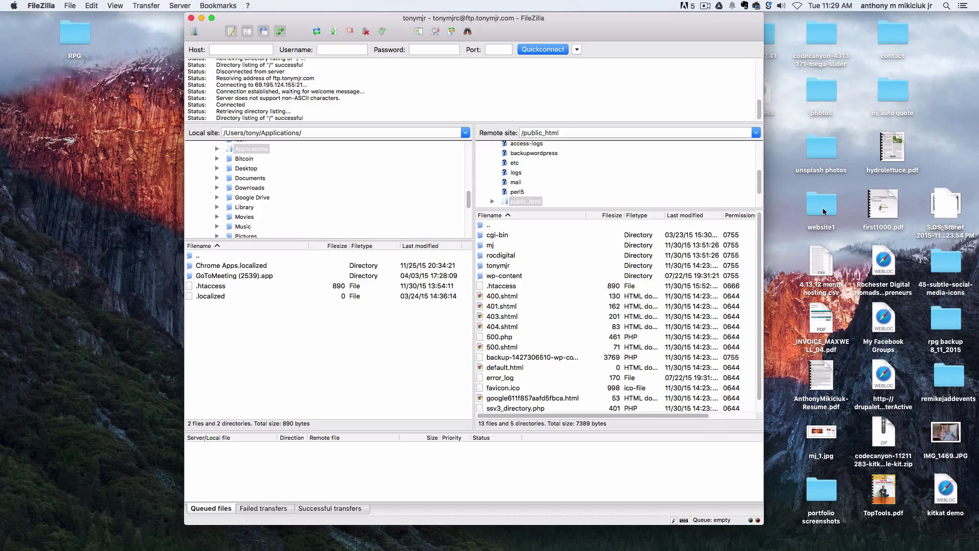
{"action": "left_click_drag", "start_coordinate": [823, 211], "coordinate": [822, 204]}
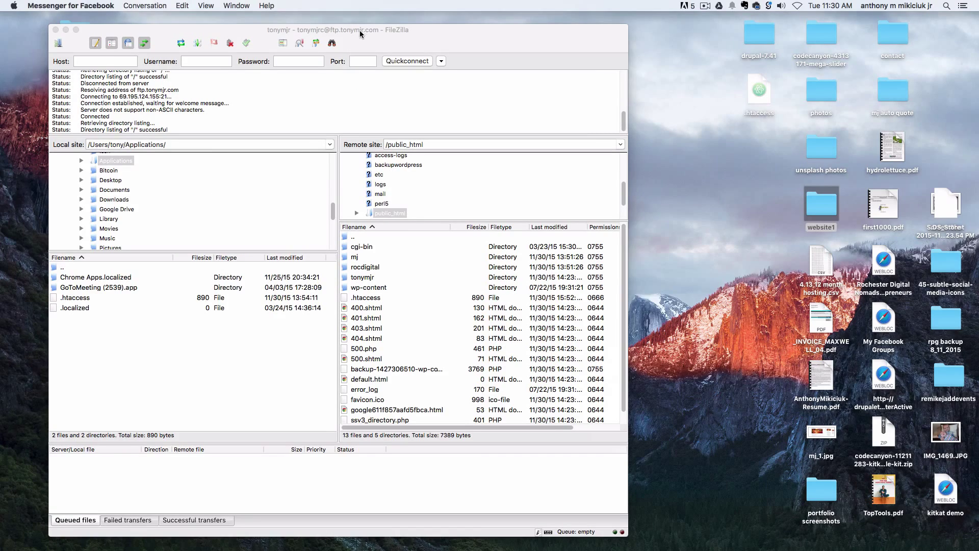
{"action": "left_click_drag", "start_coordinate": [360, 33], "coordinate": [389, 28]}
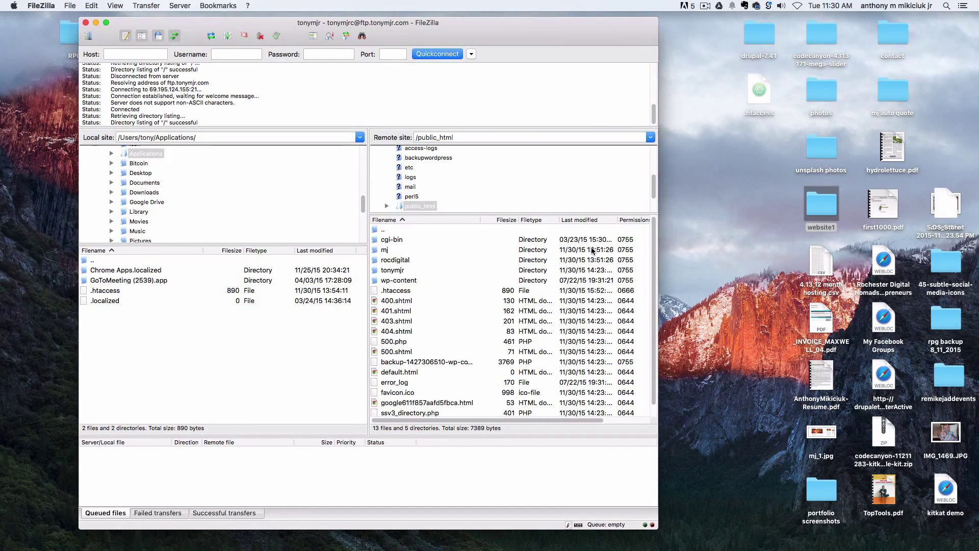
Open the desktop website1 folder in Finder beside FileZilla and select index.html and assets.
{"action": "double_click", "coordinate": [826, 205]}
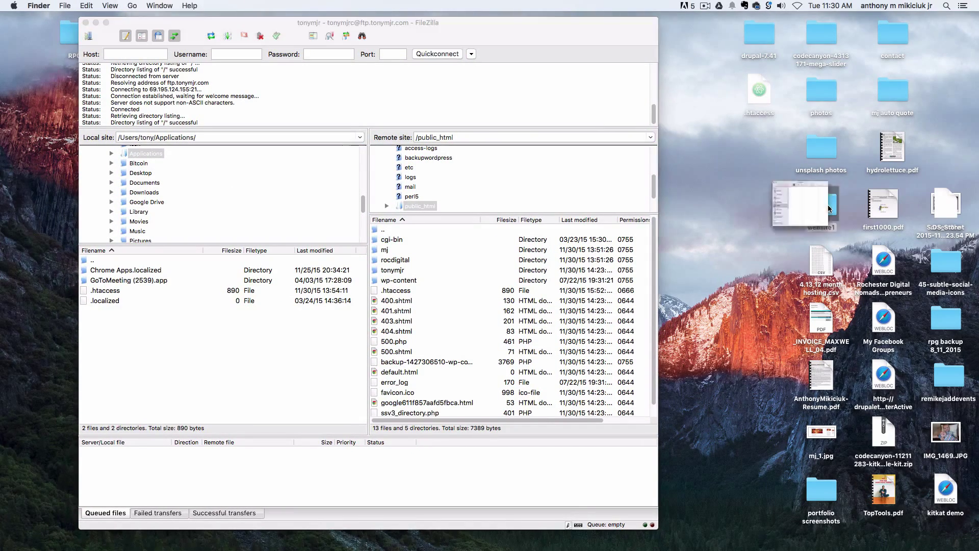
{"action": "left_click_drag", "start_coordinate": [549, 97], "coordinate": [865, 137]}
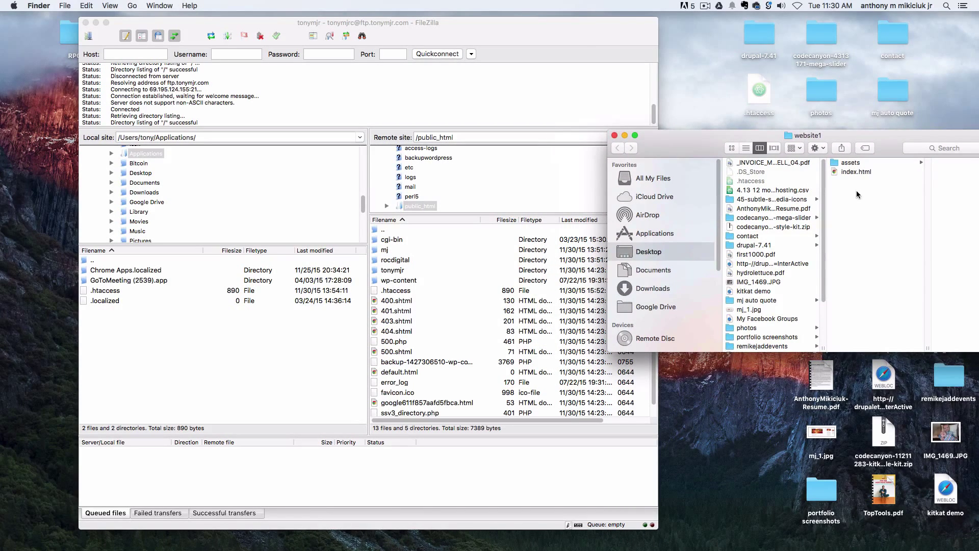
{"action": "left_click", "coordinate": [845, 171]}
{"action": "left_click", "coordinate": [850, 162], "text": "shift"}
{"action": "left_click_drag", "start_coordinate": [847, 168], "coordinate": [476, 327]}
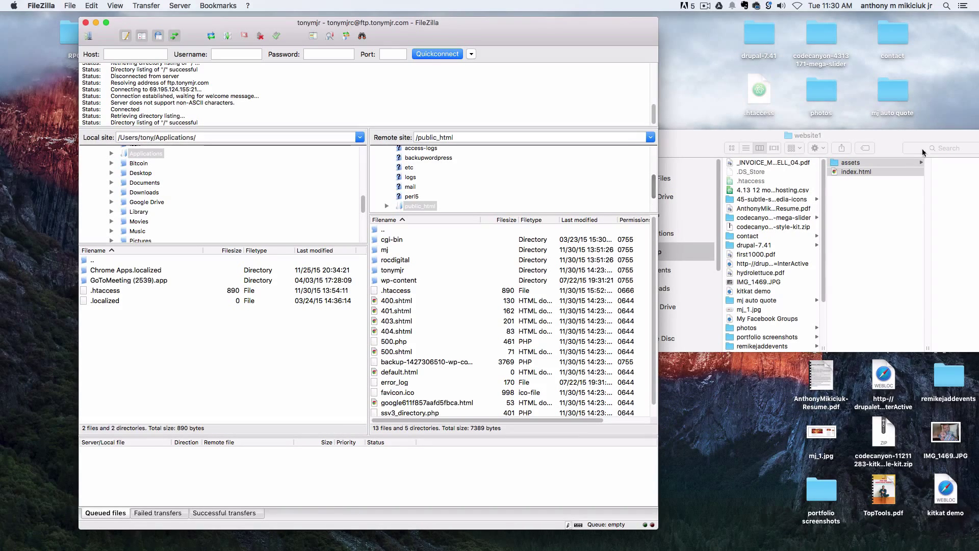
Close Finder, drop website1 onto public_html, and enlarge the transfer queue to watch 45 files upload.
{"action": "left_click", "coordinate": [855, 176]}
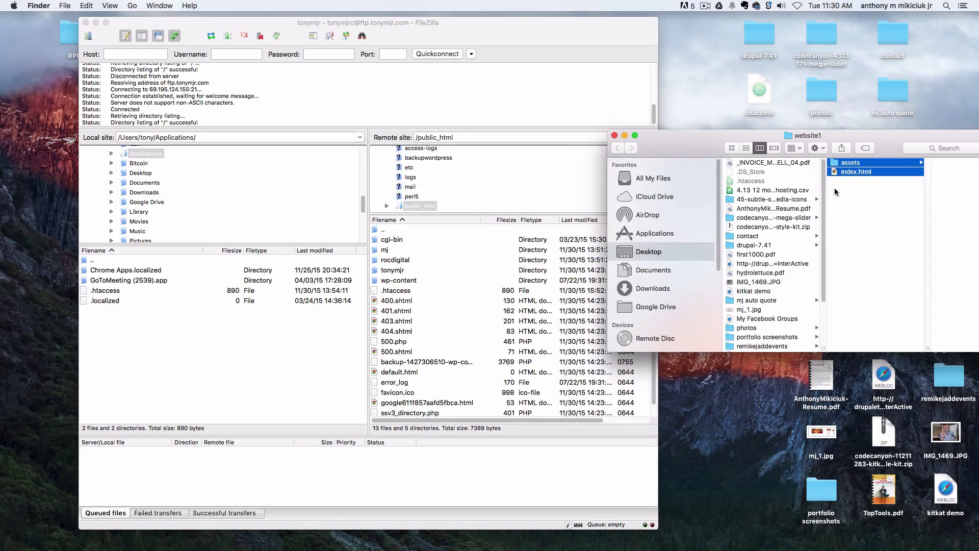
{"action": "left_click", "coordinate": [615, 135]}
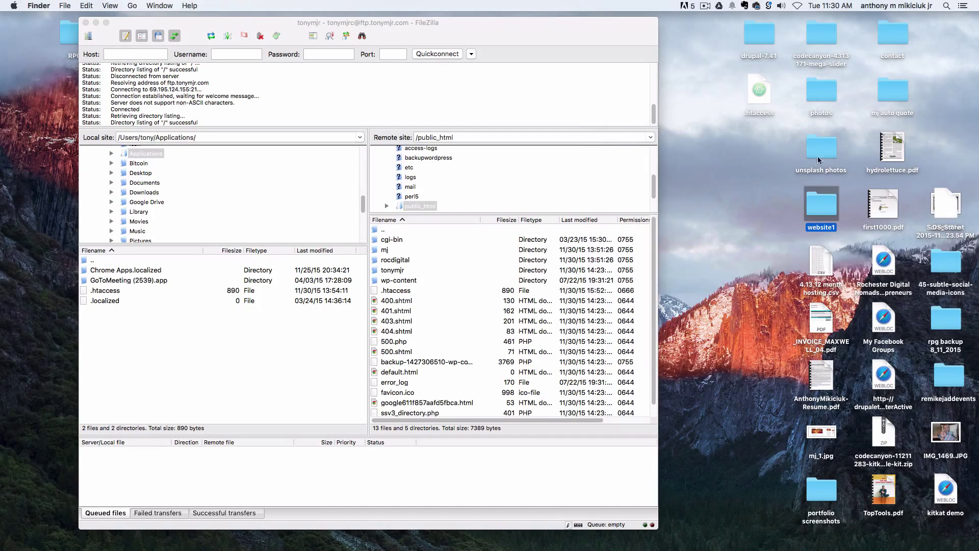
{"action": "left_click_drag", "start_coordinate": [821, 211], "coordinate": [412, 381]}
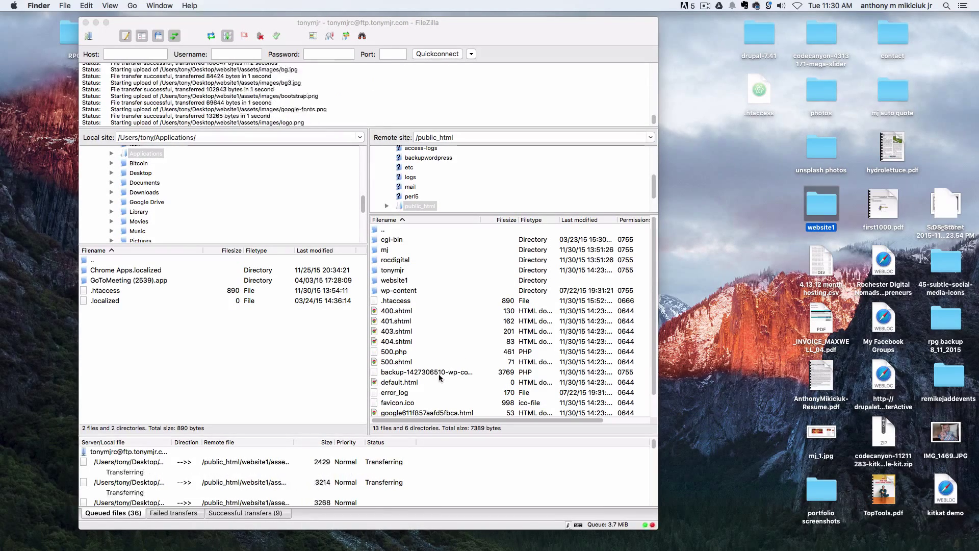
{"action": "left_click_drag", "start_coordinate": [403, 436], "coordinate": [399, 338]}
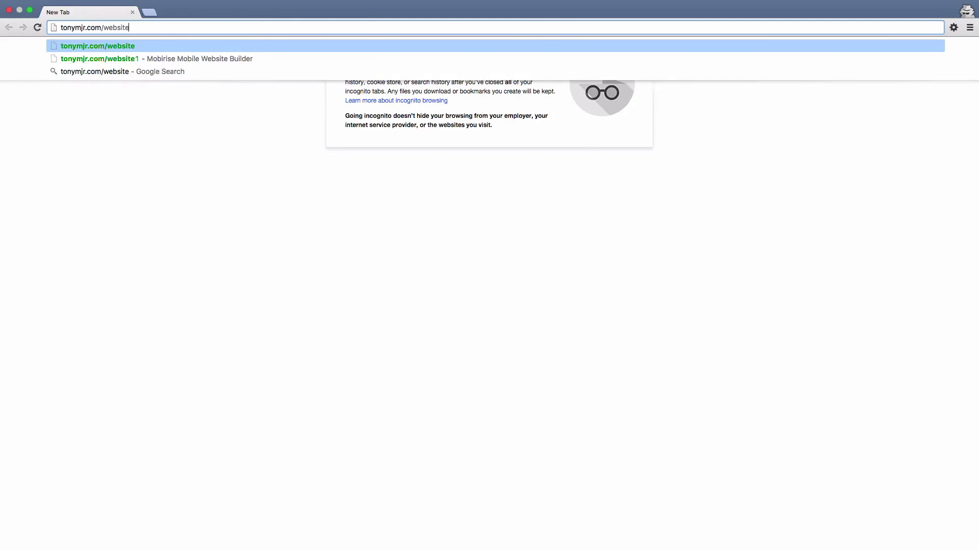
Load tonymjr.com/website1 and scroll down to pause the embedded YouTube video.
{"action": "key", "text": "Return"}
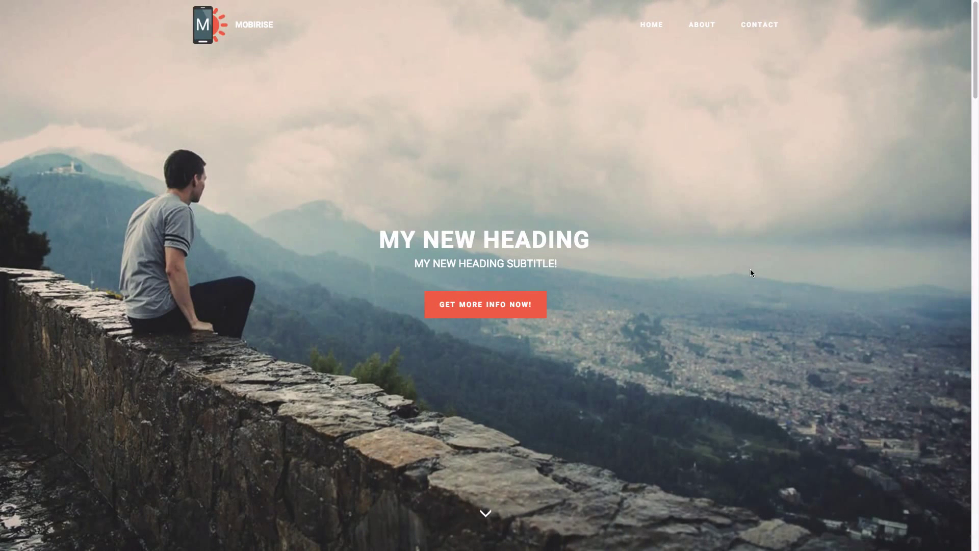
{"action": "scroll", "coordinate": [750, 270], "scroll_direction": "down", "scroll_amount": 5}
{"action": "scroll", "coordinate": [749, 273], "scroll_direction": "down", "scroll_amount": 4}
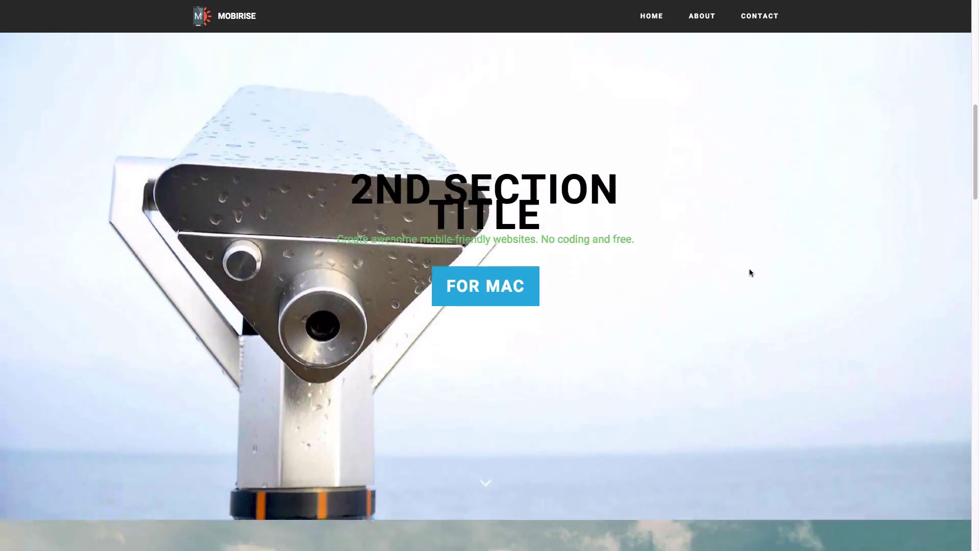
{"action": "scroll", "coordinate": [749, 273], "scroll_direction": "down", "scroll_amount": 2}
{"action": "scroll", "coordinate": [749, 268], "scroll_direction": "down", "scroll_amount": 6}
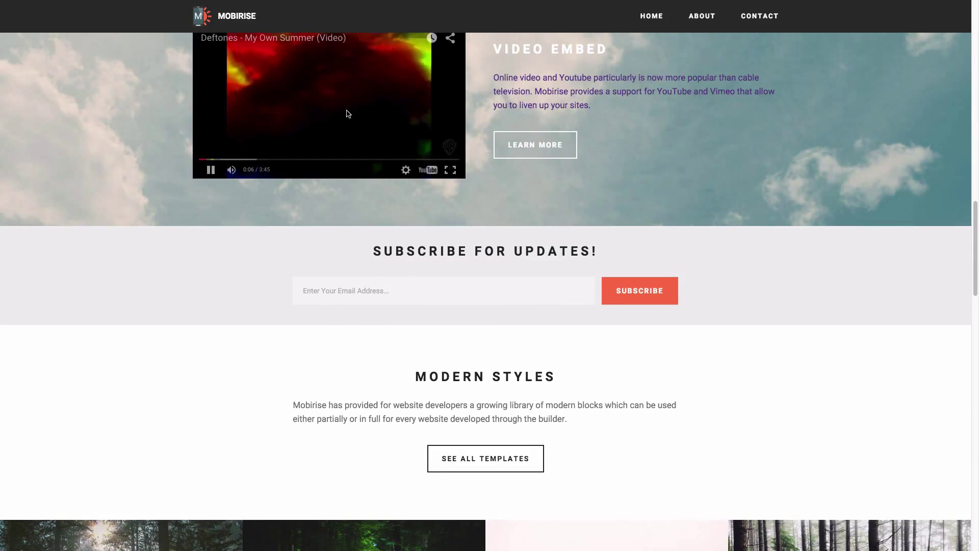
{"action": "left_click", "coordinate": [210, 169]}
Open the forest photo gallery full size, step through four photos, and close the viewer.
{"action": "scroll", "coordinate": [717, 214], "scroll_direction": "down", "scroll_amount": 2}
{"action": "scroll", "coordinate": [717, 214], "scroll_direction": "up", "scroll_amount": 3}
{"action": "scroll", "coordinate": [716, 218], "scroll_direction": "down", "scroll_amount": 7}
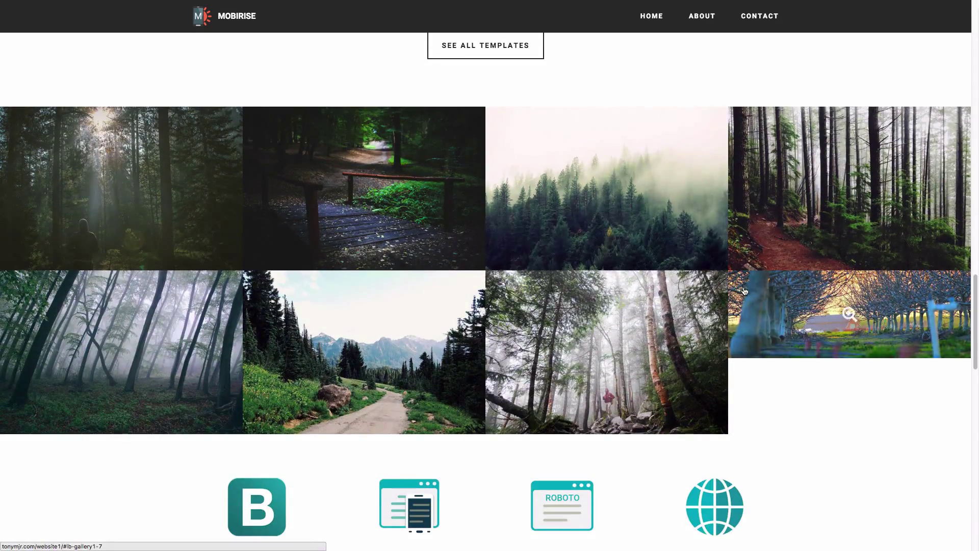
{"action": "left_click", "coordinate": [110, 159]}
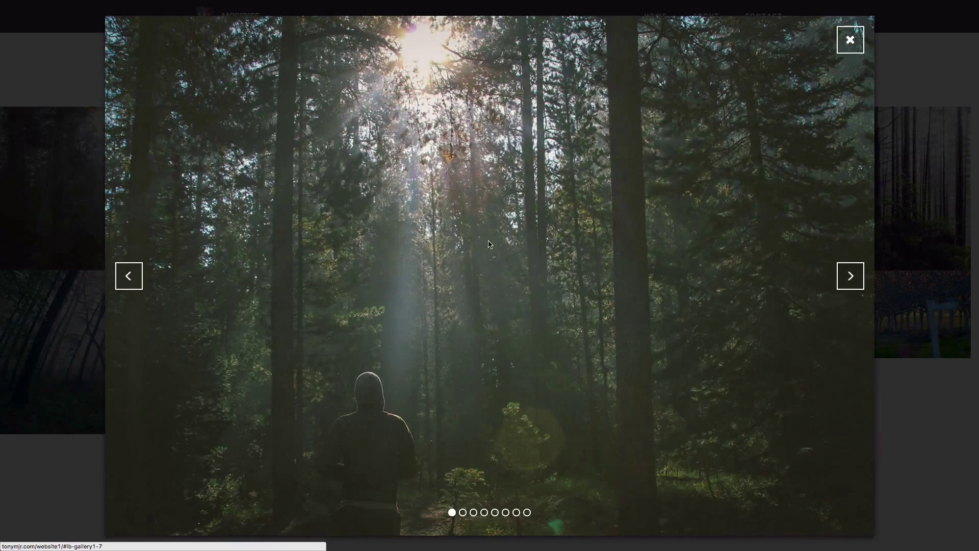
{"action": "left_click", "coordinate": [848, 278]}
{"action": "left_click", "coordinate": [849, 278]}
{"action": "left_click", "coordinate": [849, 280]}
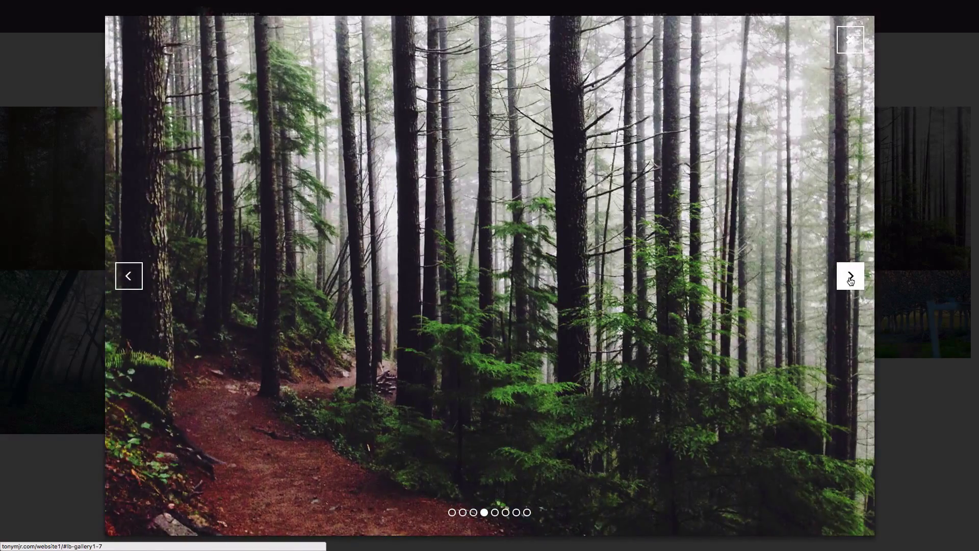
{"action": "left_click", "coordinate": [850, 278]}
{"action": "left_click", "coordinate": [850, 40]}
Zoom the embedded map three times to Midtown streets and pan it, then scroll further down.
{"action": "scroll", "coordinate": [696, 223], "scroll_direction": "down", "scroll_amount": 8}
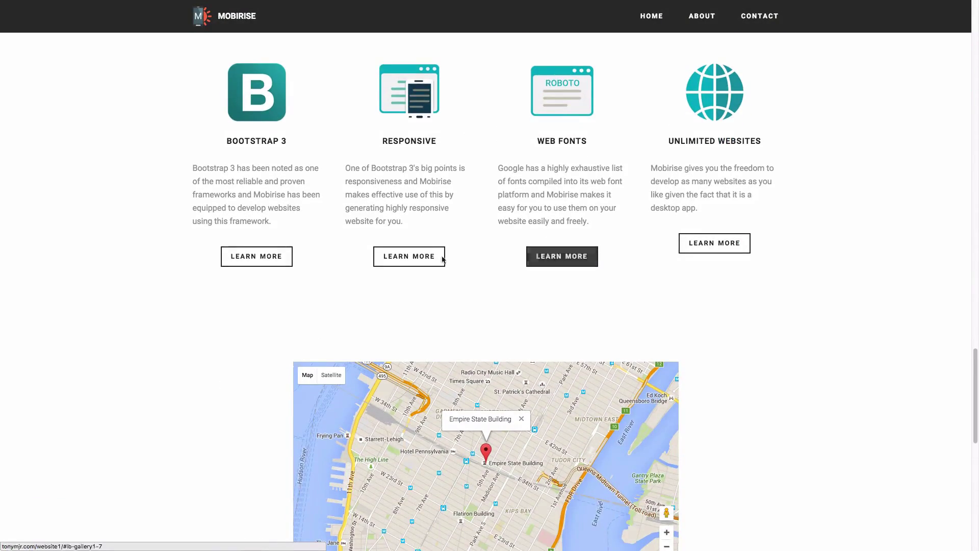
{"action": "scroll", "coordinate": [548, 189], "scroll_direction": "down", "scroll_amount": 5}
{"action": "scroll", "coordinate": [548, 188], "scroll_direction": "down", "scroll_amount": 2}
{"action": "scroll", "coordinate": [548, 189], "scroll_direction": "up", "scroll_amount": 3}
{"action": "left_click_drag", "start_coordinate": [548, 189], "coordinate": [548, 238]}
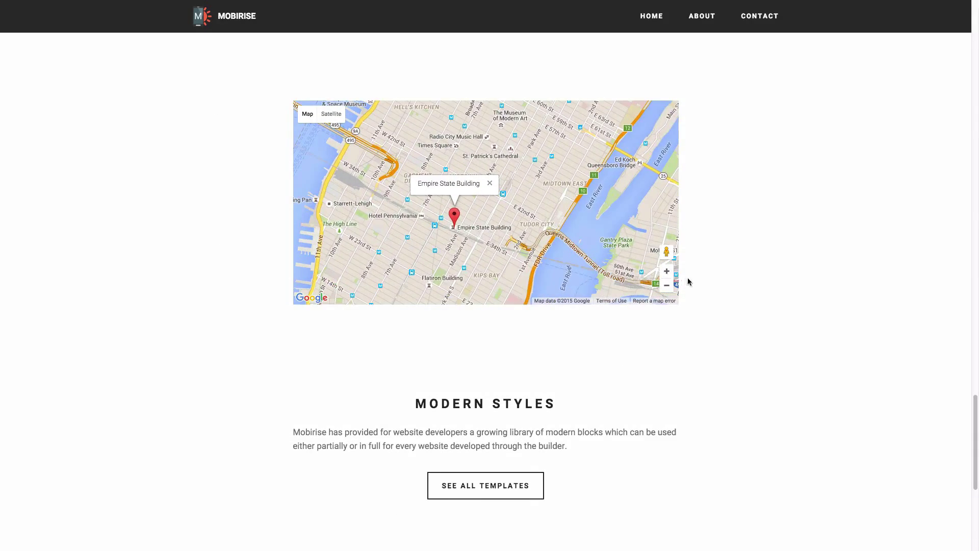
{"action": "left_click", "coordinate": [666, 271]}
{"action": "left_click", "coordinate": [667, 271]}
{"action": "left_click", "coordinate": [667, 271]}
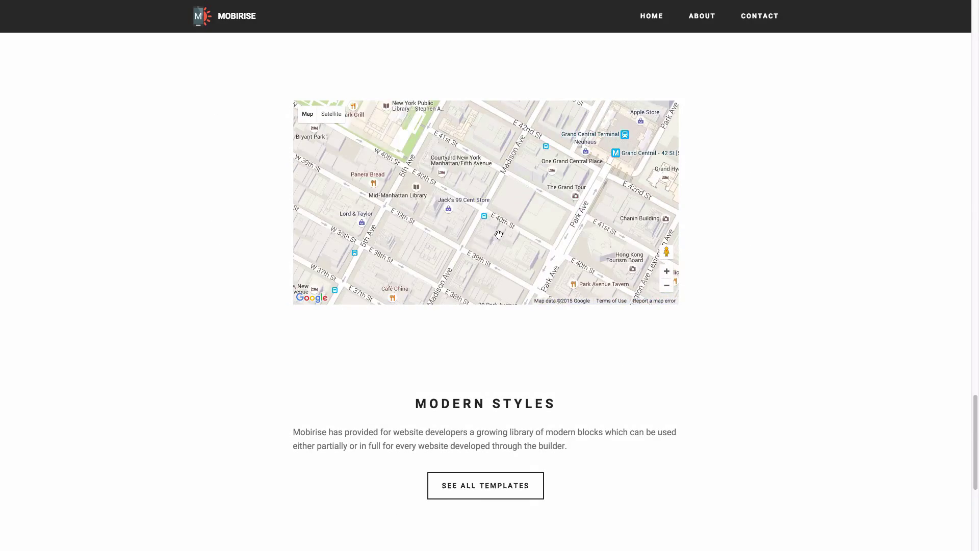
{"action": "left_click_drag", "start_coordinate": [499, 236], "coordinate": [707, 396]}
{"action": "scroll", "coordinate": [707, 397], "scroll_direction": "down", "scroll_amount": 3}
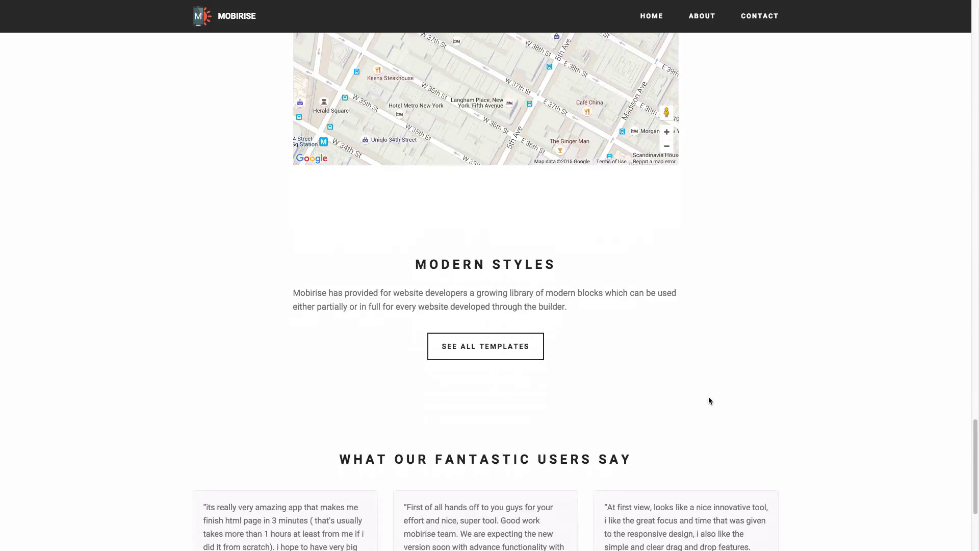
{"action": "scroll", "coordinate": [477, 326], "scroll_direction": "down", "scroll_amount": 3}
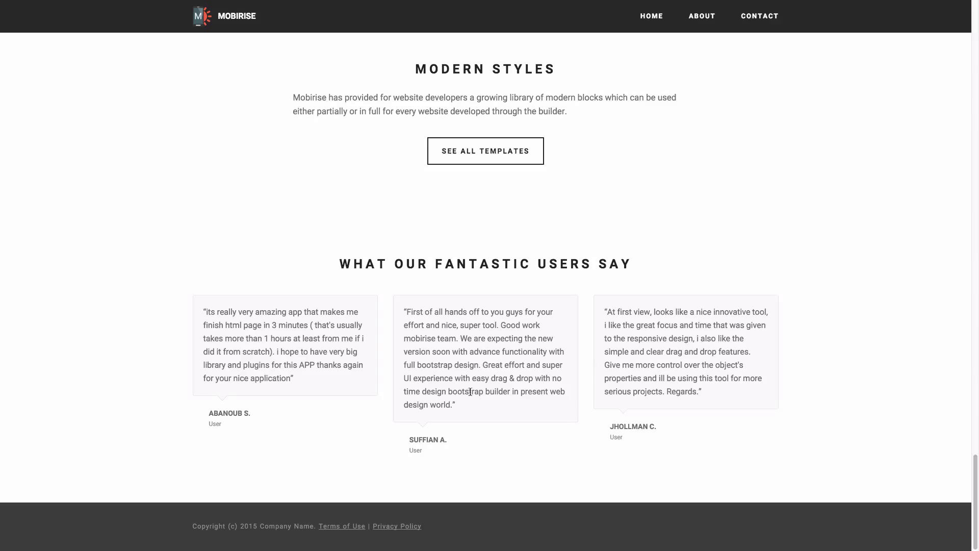
Open mobirise.com, jump to FEATURES, scroll through features and testimonials, then return to the top.
{"action": "left_click", "coordinate": [760, 18]}
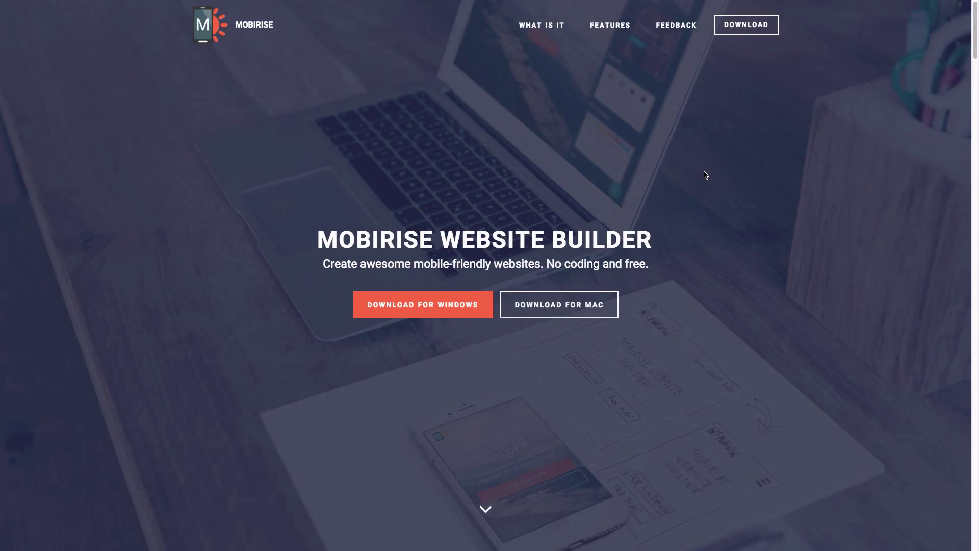
{"action": "left_click", "coordinate": [602, 29]}
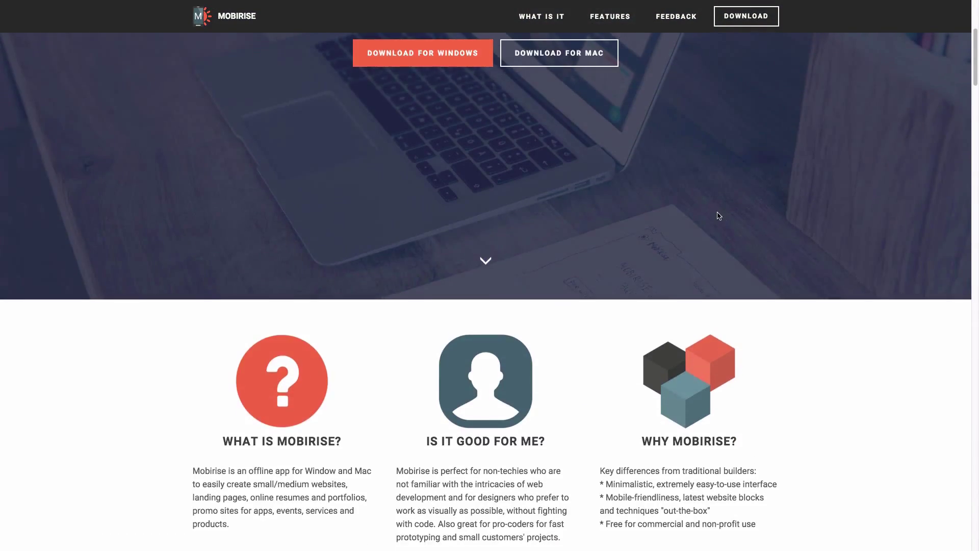
{"action": "scroll", "coordinate": [735, 219], "scroll_direction": "down", "scroll_amount": 13}
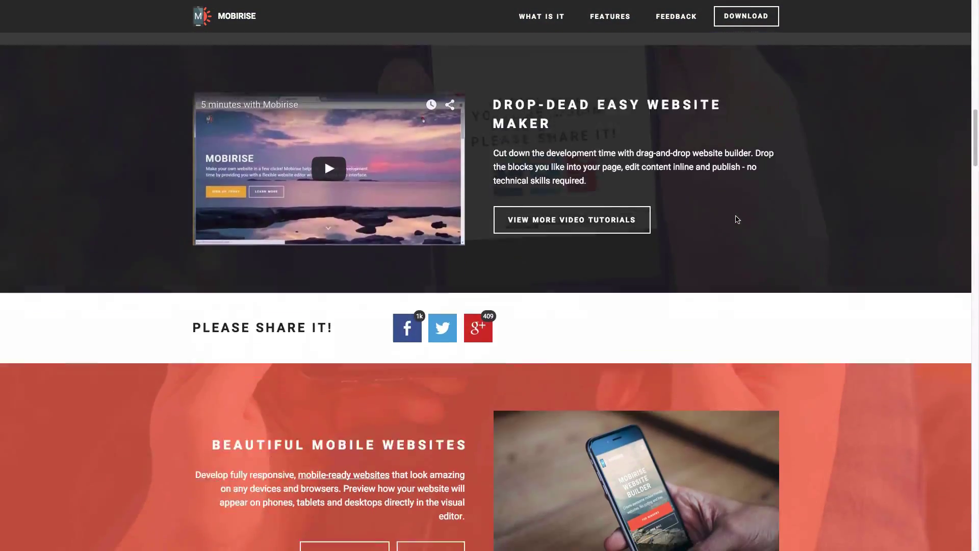
{"action": "scroll", "coordinate": [737, 219], "scroll_direction": "down", "scroll_amount": 14}
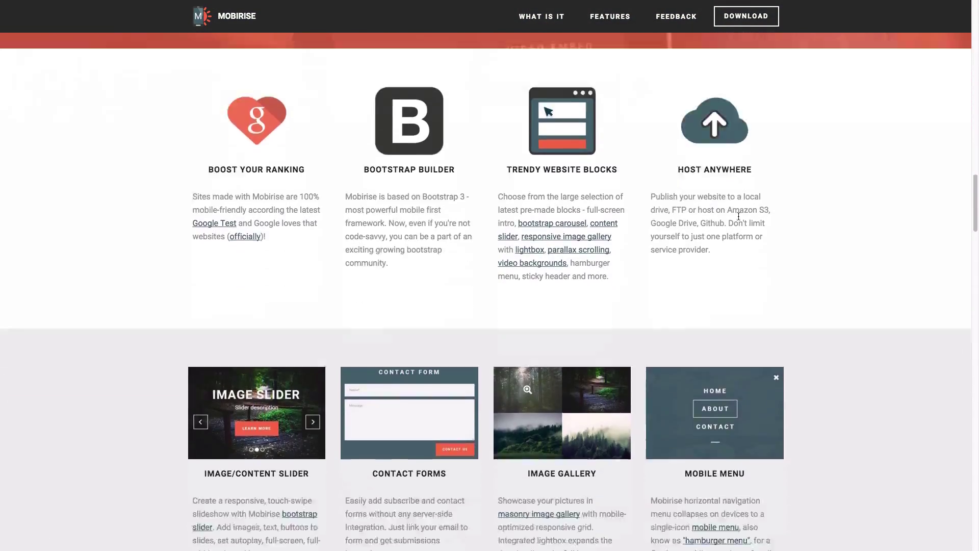
{"action": "scroll", "coordinate": [739, 218], "scroll_direction": "down", "scroll_amount": 13}
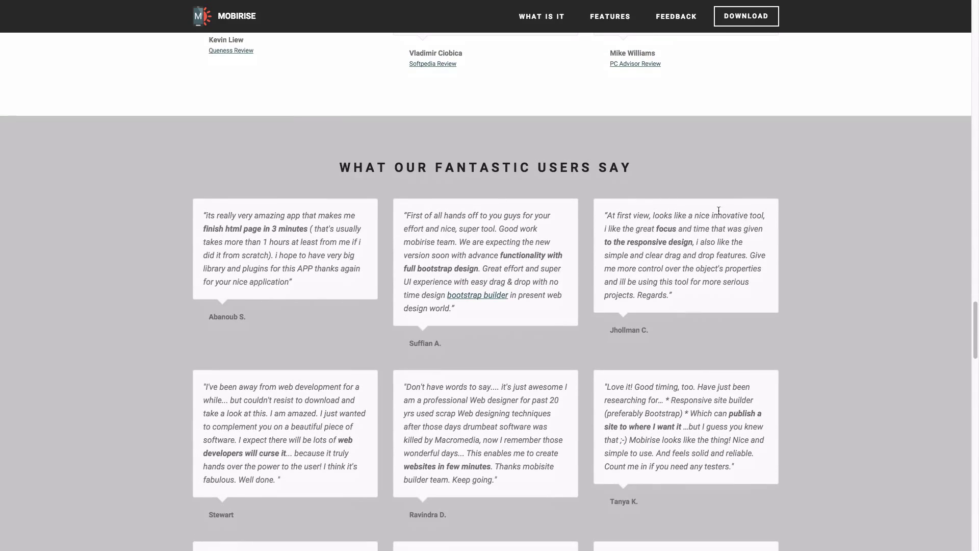
{"action": "left_click_drag", "start_coordinate": [974, 331], "coordinate": [958, 2]}
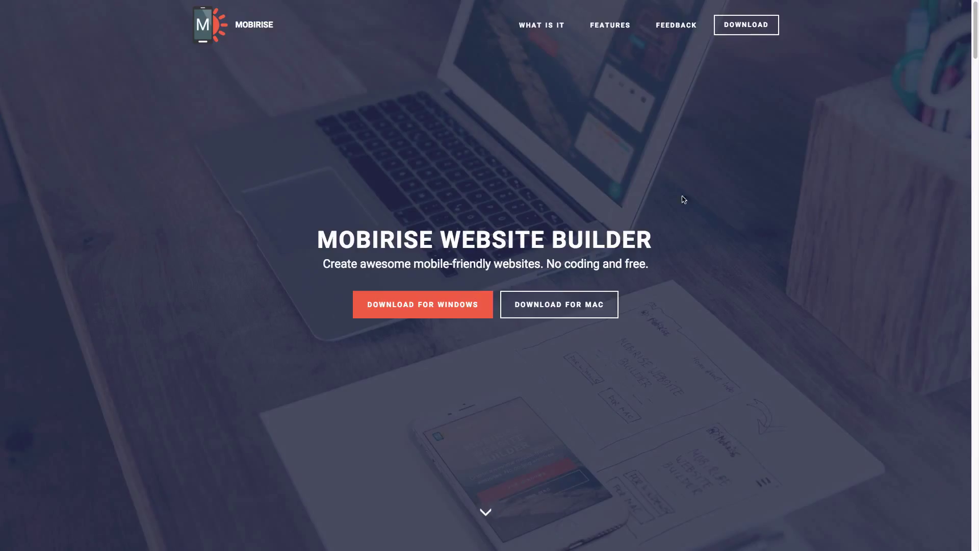
{"action": "mouse_move", "coordinate": [637, 2]}
{"action": "left_click", "coordinate": [705, 5]}
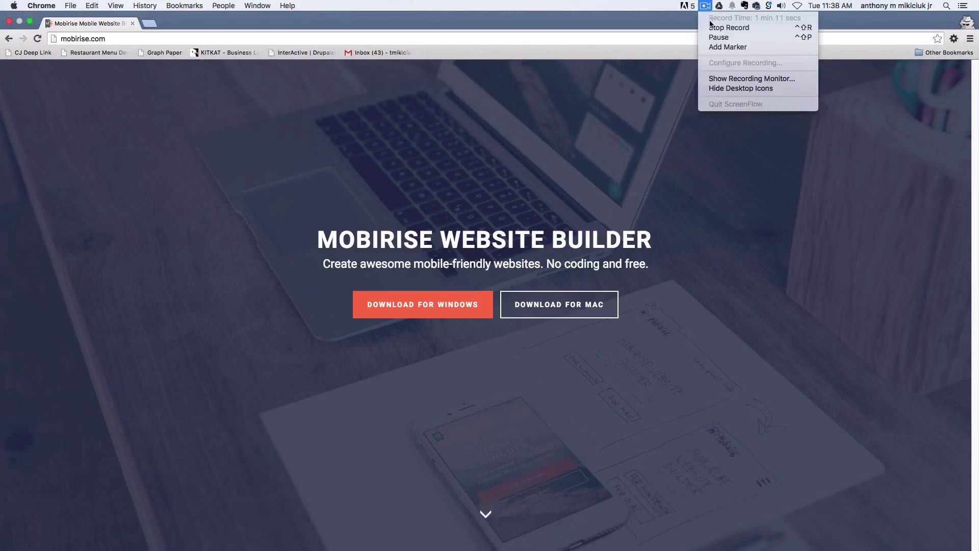
{"action": "left_click", "coordinate": [711, 26]}
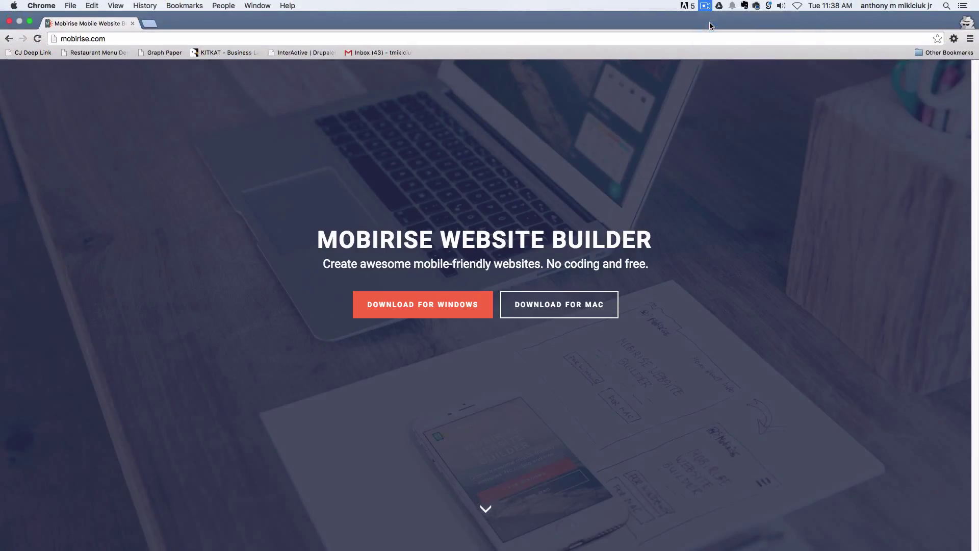